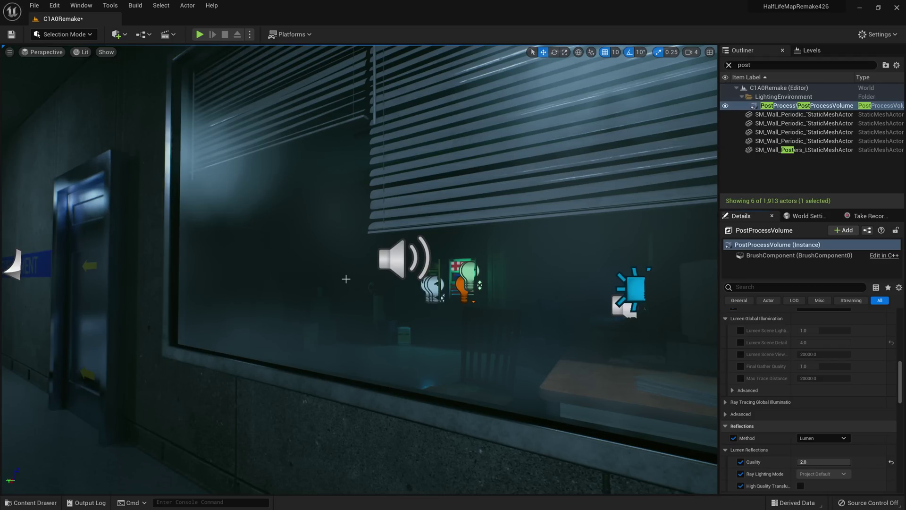
Step: Turn on High Quality Translucency Reflections in the post process volume's Lumen Reflections settings and view the office window up close
{"action": "mouse_move", "coordinate": [348, 293]}
{"action": "right_mouse_down"}
{"action": "mouse_move", "coordinate": [93, 305]}
{"action": "mouse_move", "coordinate": [344, 292]}
{"action": "right_mouse_up"}
{"action": "key", "text": "w"}
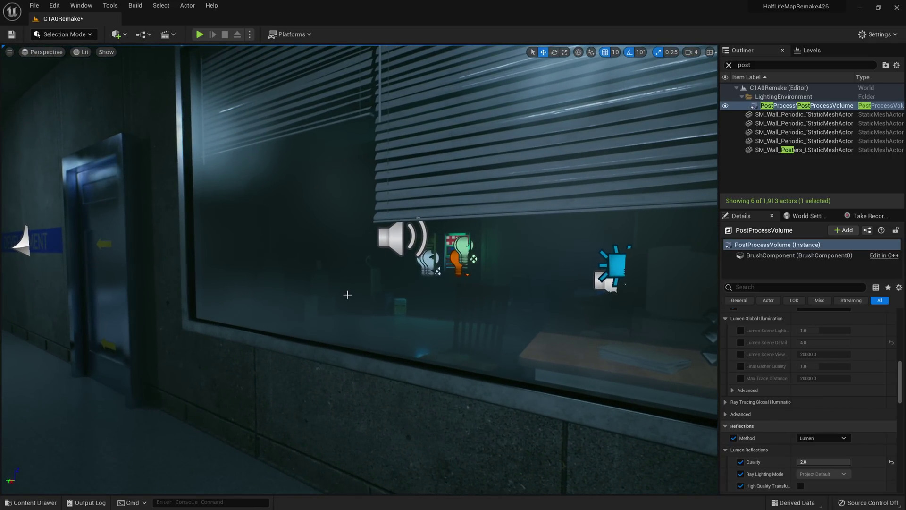
{"action": "scroll", "coordinate": [734, 337], "scroll_direction": "down", "scroll_amount": 4}
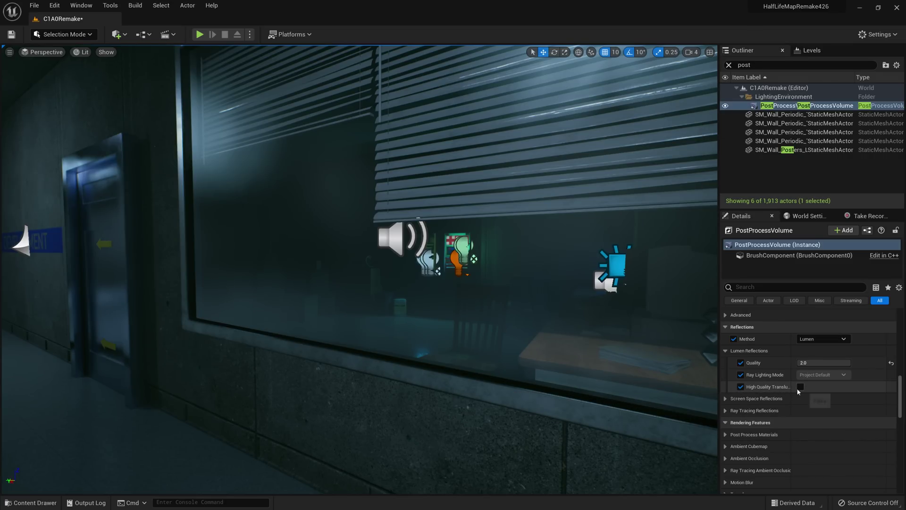
{"action": "left_click", "coordinate": [801, 387]}
{"action": "right_click_drag", "start_coordinate": [426, 303], "coordinate": [289, 277]}
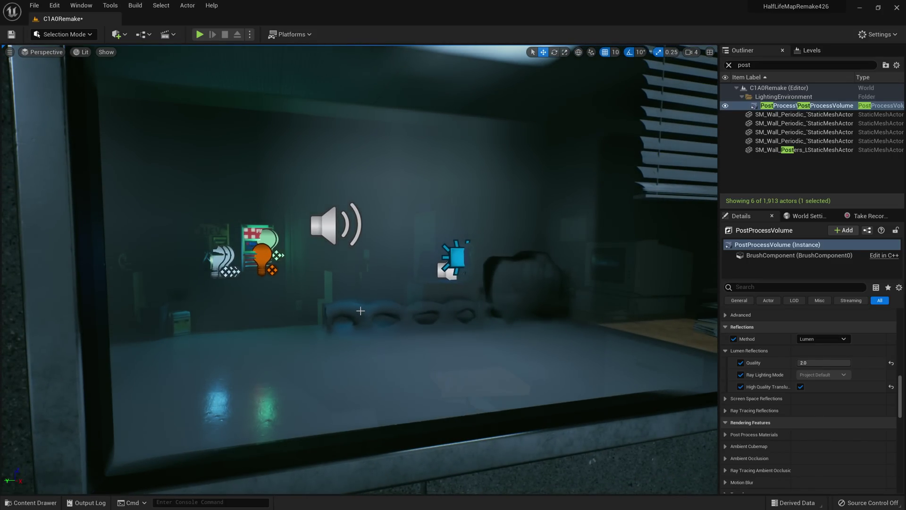
Step: Show the Lumen Scene visualization and look around the room with the row of chairs
{"action": "left_click", "coordinate": [82, 52]}
{"action": "mouse_move", "coordinate": [129, 215]}
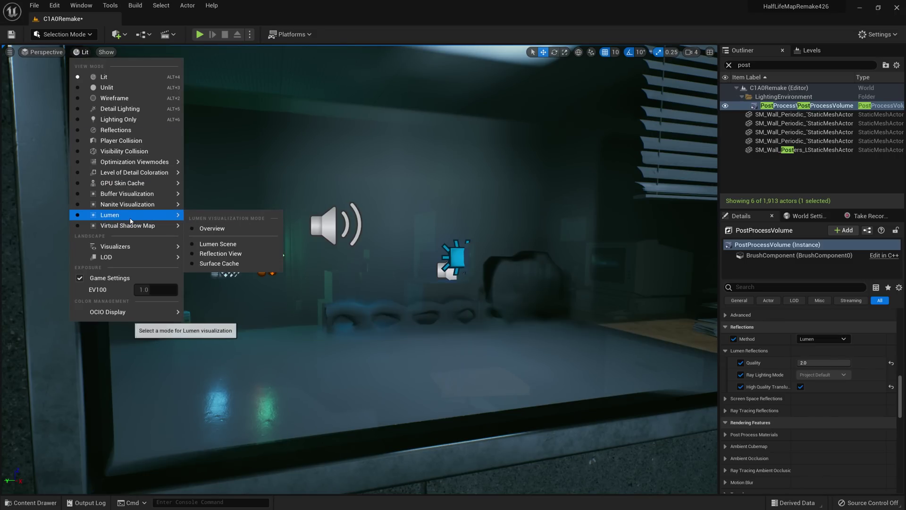
{"action": "left_click", "coordinate": [218, 244]}
{"action": "key", "text": "w"}
{"action": "right_click_drag", "start_coordinate": [208, 272], "coordinate": [245, 272]}
Step: Change the visualization to Lumen Reflection View and examine the chairs and boxes along the wall
{"action": "left_click", "coordinate": [81, 52]}
{"action": "mouse_move", "coordinate": [137, 212]}
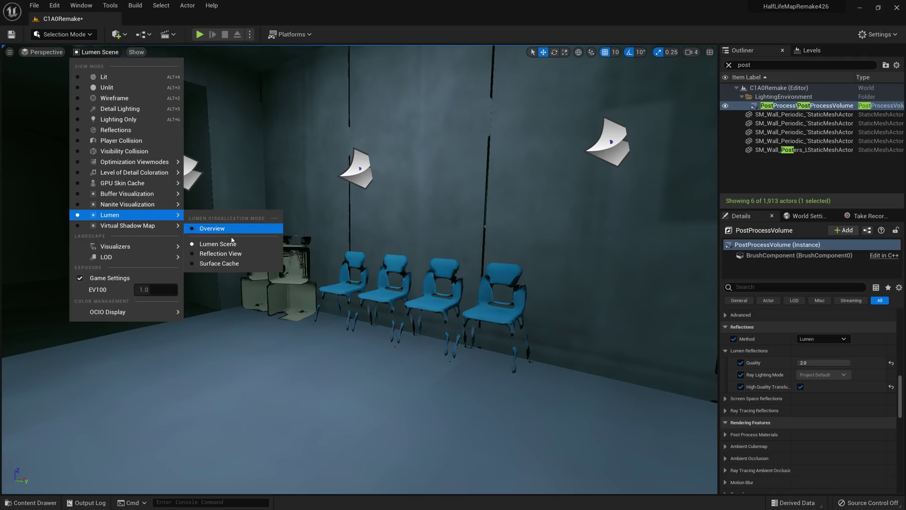
{"action": "left_click", "coordinate": [211, 257]}
{"action": "key", "text": "w"}
{"action": "mouse_move", "coordinate": [212, 256]}
{"action": "right_mouse_down"}
{"action": "mouse_move", "coordinate": [118, 255]}
{"action": "mouse_move", "coordinate": [211, 256]}
{"action": "right_mouse_up"}
{"action": "right_click_drag", "start_coordinate": [330, 318], "coordinate": [330, 317]}
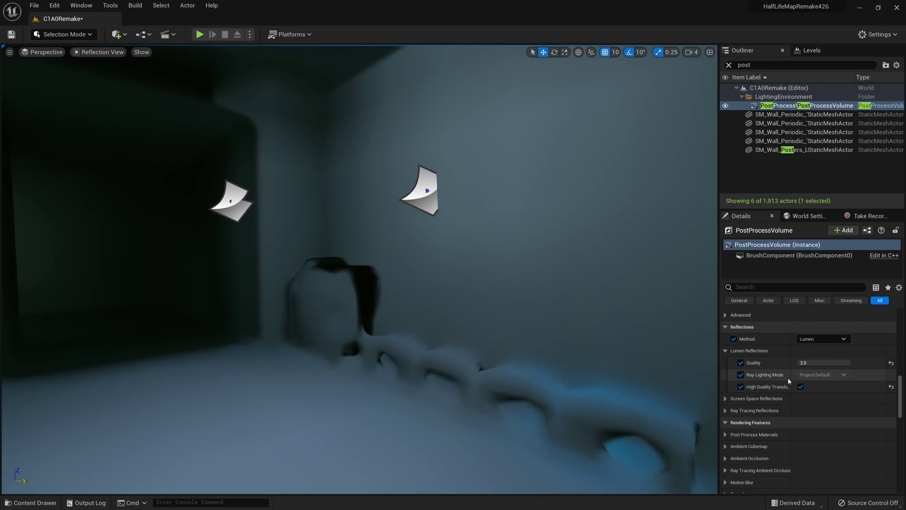
Step: Enable the Lumen Scene Detail override at 4.0 in the post process volume's global illumination settings
{"action": "scroll", "coordinate": [788, 378], "scroll_direction": "up", "scroll_amount": 6}
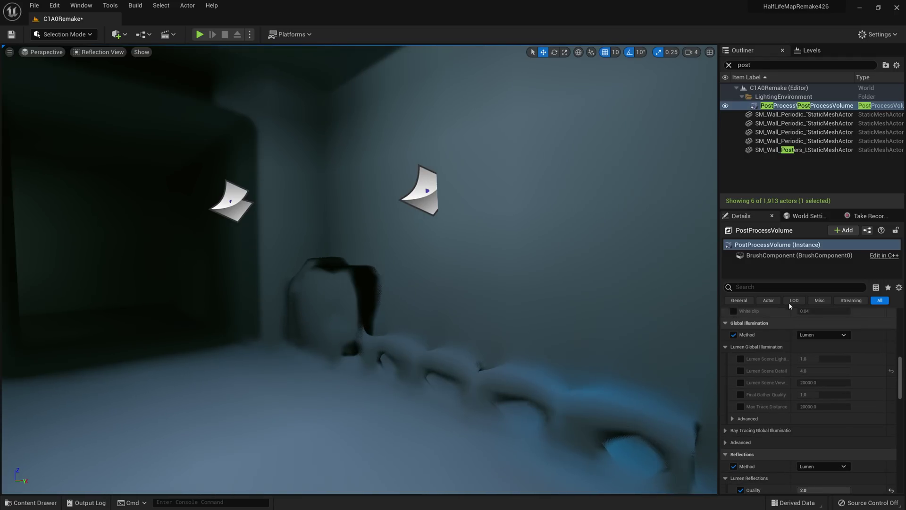
{"action": "left_click", "coordinate": [741, 371]}
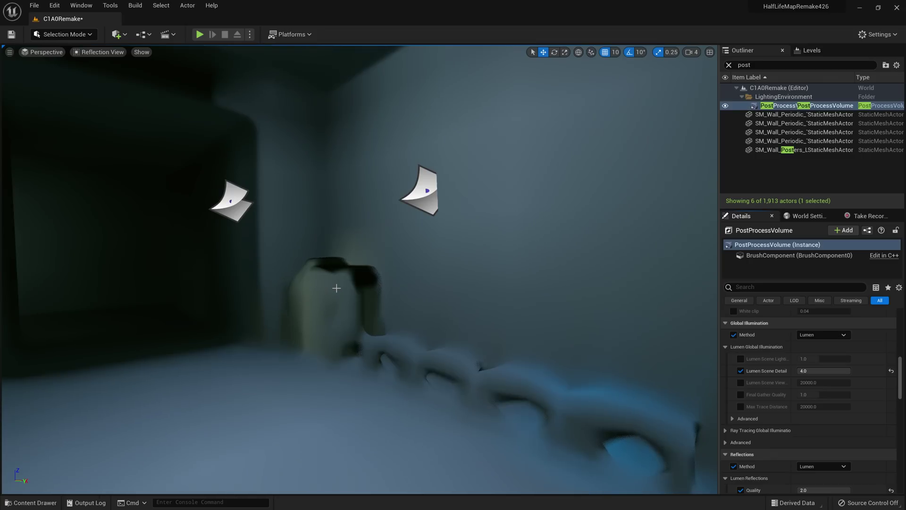
{"action": "right_click_drag", "start_coordinate": [396, 323], "coordinate": [197, 322]}
{"action": "right_click_drag", "start_coordinate": [279, 290], "coordinate": [271, 289]}
Step: Return the viewport to Lit mode, examine the reflections in the office window from several angles, and select the reflected box
{"action": "left_click", "coordinate": [98, 52]}
{"action": "left_click", "coordinate": [97, 80]}
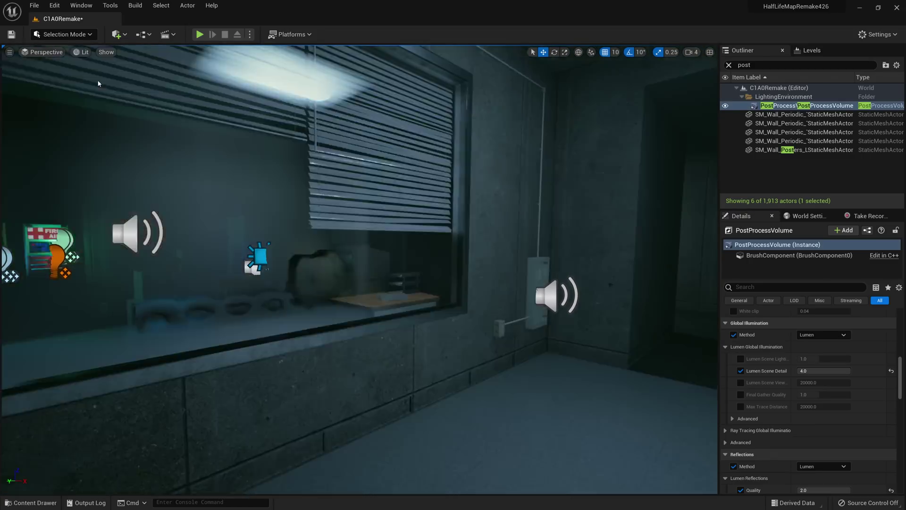
{"action": "right_click_drag", "start_coordinate": [446, 304], "coordinate": [309, 306]}
{"action": "key", "text": "w"}
{"action": "key", "text": "s"}
{"action": "right_click_drag", "start_coordinate": [496, 292], "coordinate": [137, 269]}
{"action": "key", "text": "s"}
{"action": "key", "text": "s"}
{"action": "key", "text": "w"}
{"action": "right_click_drag", "start_coordinate": [208, 294], "coordinate": [259, 293]}
{"action": "key", "text": "a"}
{"action": "mouse_move", "coordinate": [382, 380]}
{"action": "right_mouse_down"}
{"action": "mouse_move", "coordinate": [467, 380]}
{"action": "mouse_move", "coordinate": [381, 380]}
{"action": "right_mouse_up"}
{"action": "left_click", "coordinate": [381, 380]}
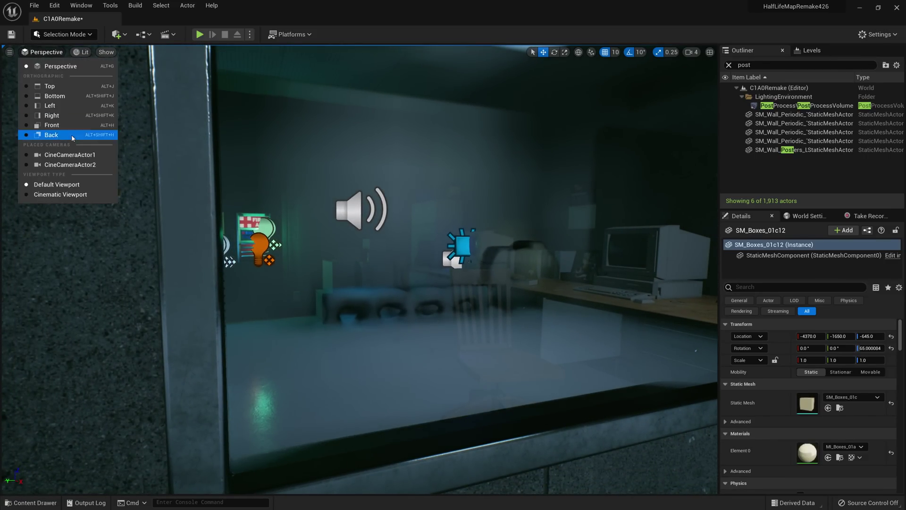
Step: Show Lumen Reflection View and examine how the selected box and the chairs are represented inside the room
{"action": "left_click", "coordinate": [80, 51]}
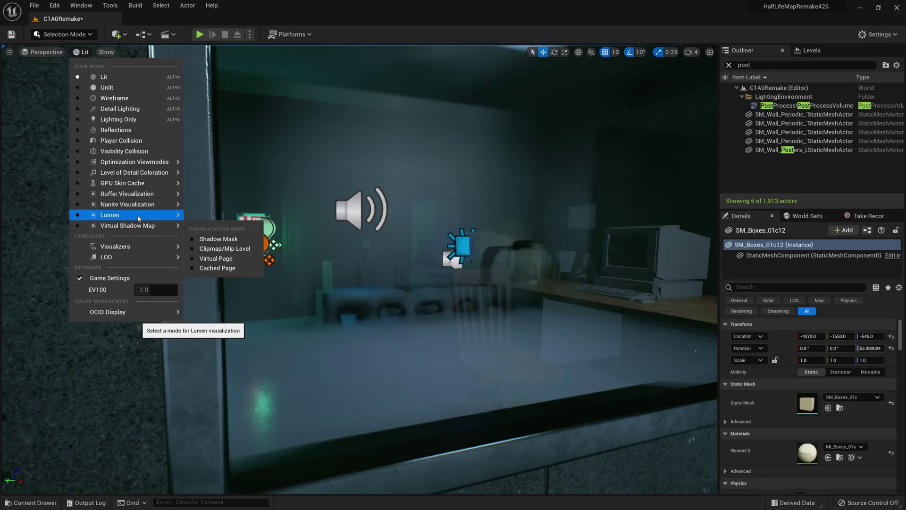
{"action": "mouse_move", "coordinate": [170, 217]}
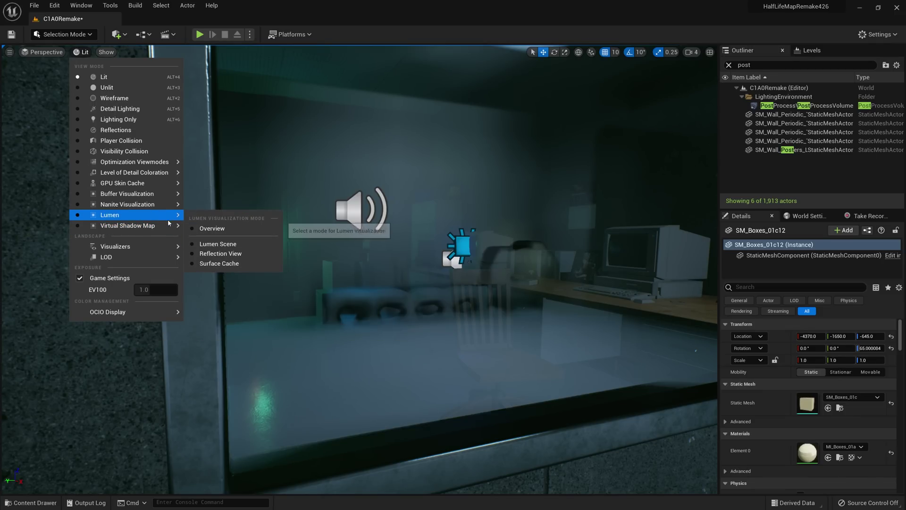
{"action": "left_click", "coordinate": [236, 254]}
{"action": "right_click_drag", "start_coordinate": [267, 293], "coordinate": [189, 350]}
{"action": "key", "text": "w"}
{"action": "key", "text": "w"}
{"action": "key", "text": "w"}
{"action": "key", "text": "w"}
{"action": "right_click_drag", "start_coordinate": [415, 288], "coordinate": [317, 117]}
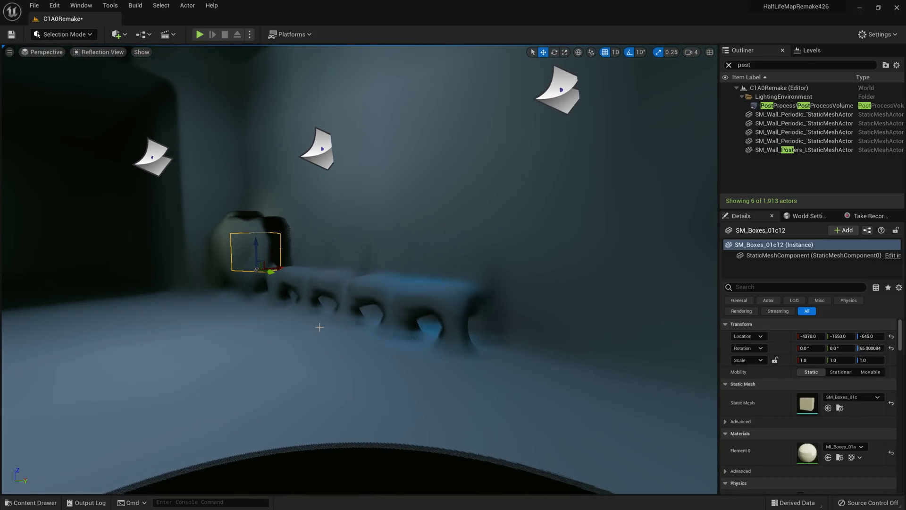
{"action": "key", "text": "w"}
{"action": "right_click_drag", "start_coordinate": [319, 323], "coordinate": [232, 293]}
{"action": "key", "text": "s"}
{"action": "key", "text": "s"}
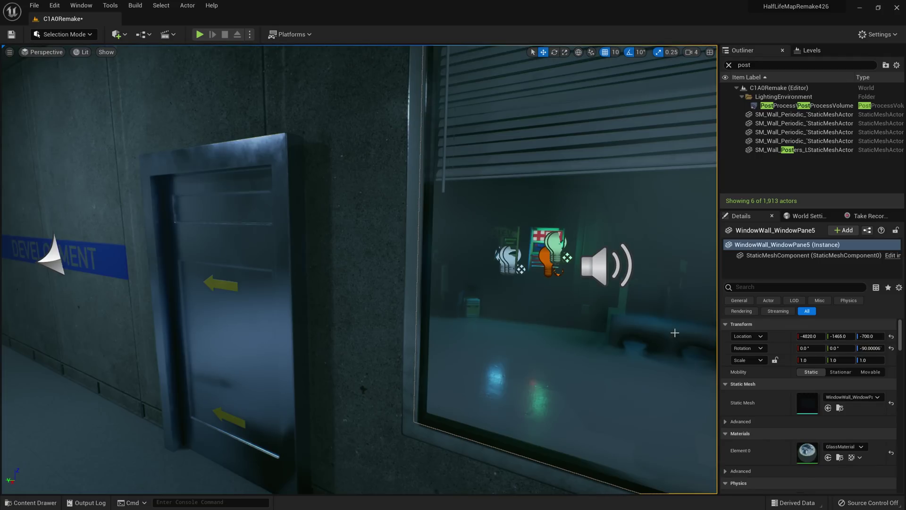
{"action": "right_click_drag", "start_coordinate": [674, 332], "coordinate": [765, 332]}
{"action": "right_click_drag", "start_coordinate": [358, 270], "coordinate": [543, 302]}
{"action": "key", "text": "w"}
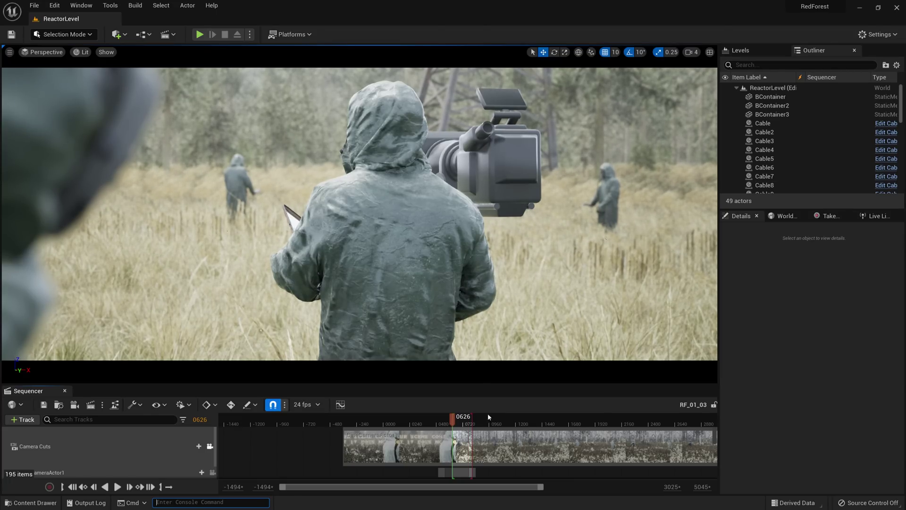
Step: Move the RF_01_03 sequence to frame 0705 and render the viewport with Path Tracing
{"action": "left_click_drag", "start_coordinate": [452, 417], "coordinate": [462, 426]}
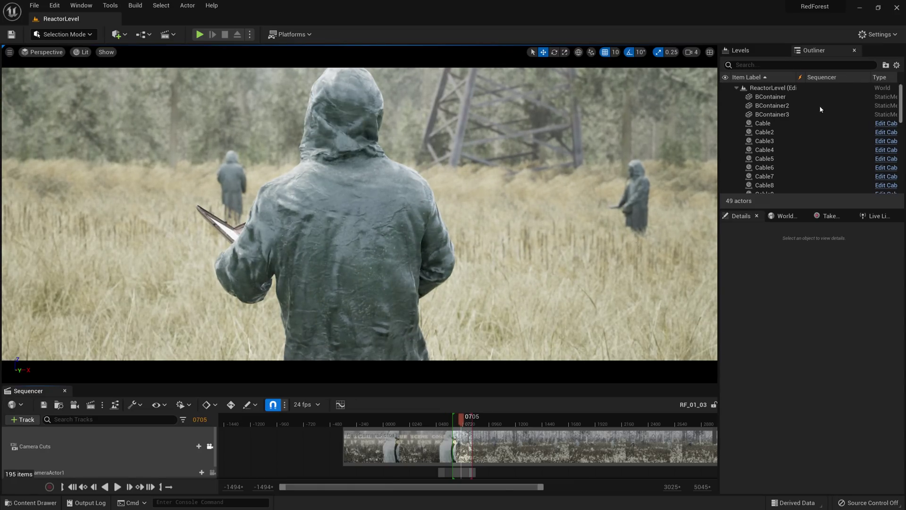
{"action": "left_click", "coordinate": [49, 52]}
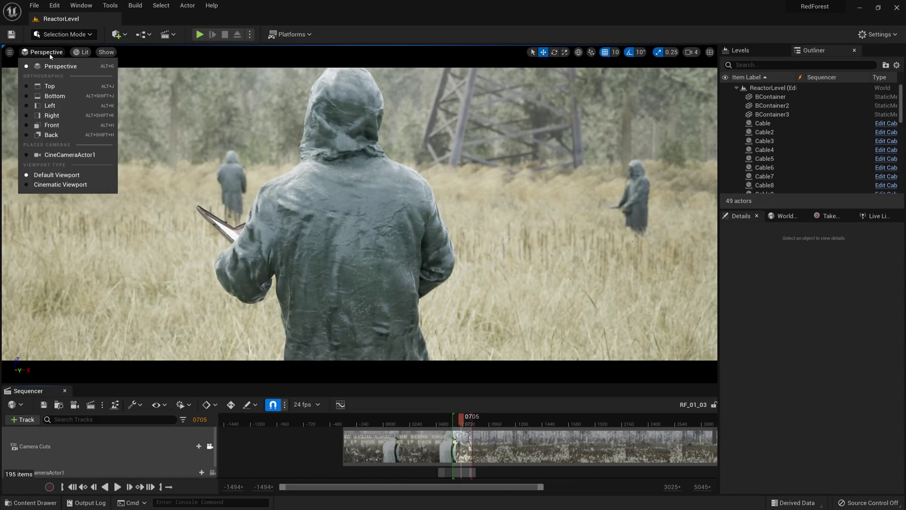
{"action": "left_click", "coordinate": [82, 52]}
{"action": "left_click", "coordinate": [115, 168]}
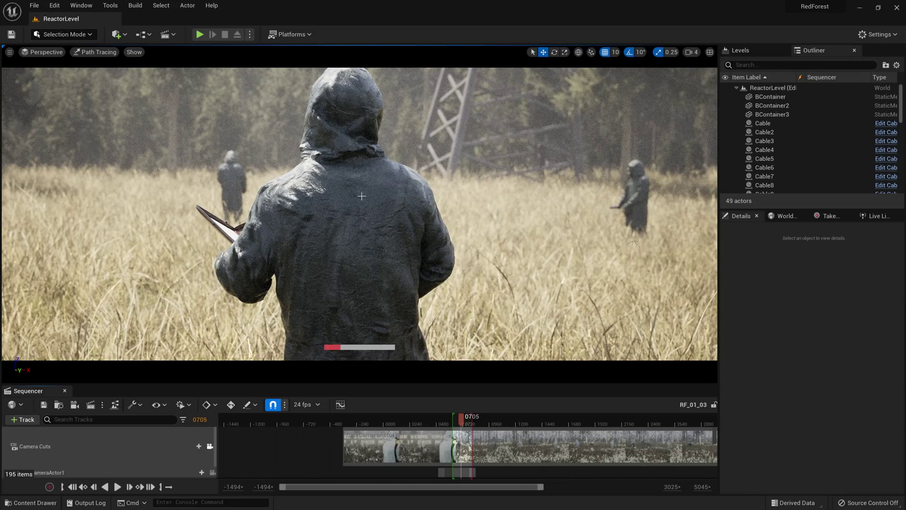
Step: Find the PostProcessVolume by searching the level's actors for "Post", select it, and expand its PathTracing settings
{"action": "left_click", "coordinate": [772, 66]}
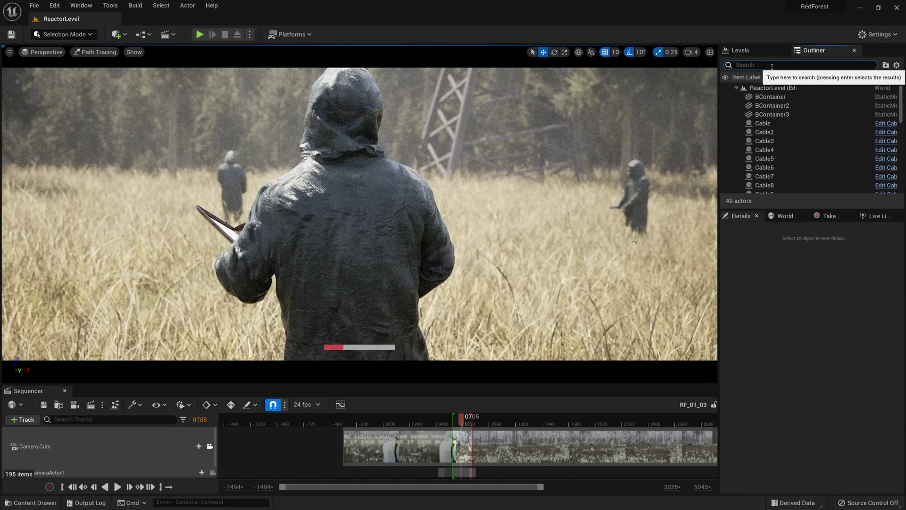
{"action": "type", "text": "Post"}
{"action": "left_click", "coordinate": [781, 97]}
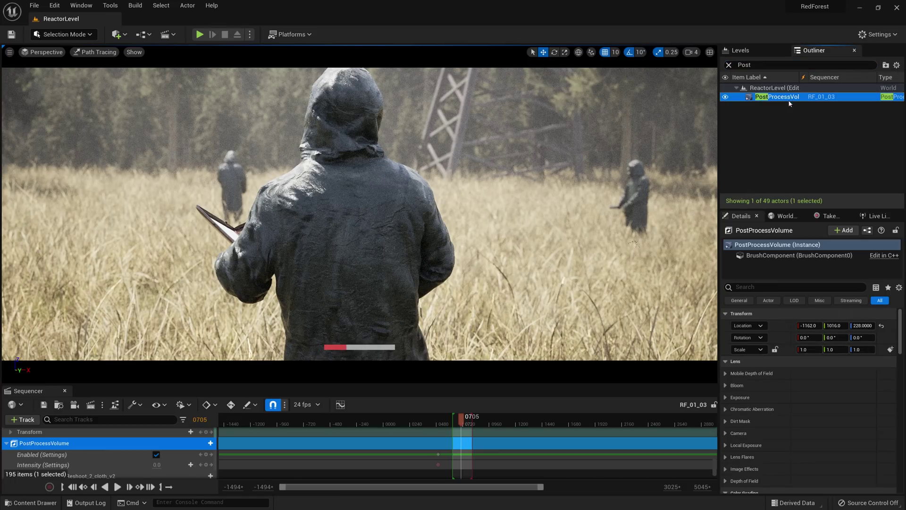
{"action": "scroll", "coordinate": [757, 438], "scroll_direction": "down", "scroll_amount": 10}
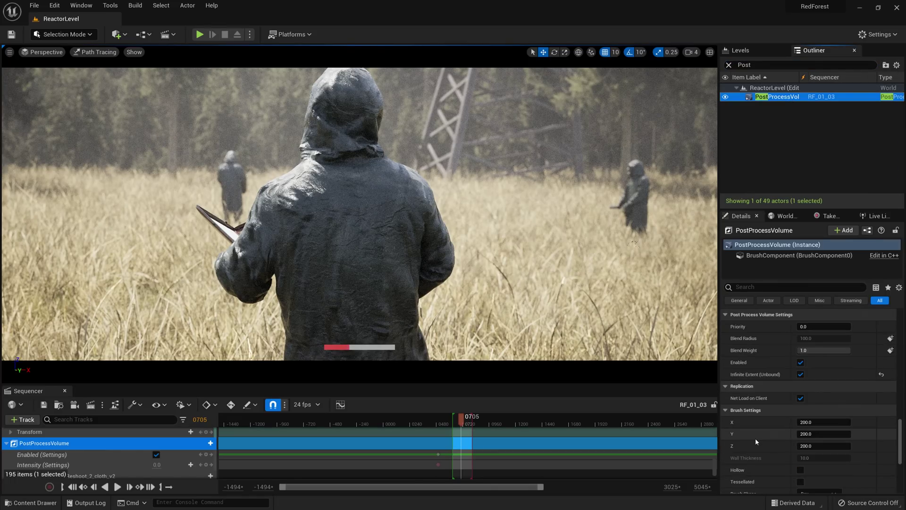
{"action": "scroll", "coordinate": [757, 441], "scroll_direction": "down", "scroll_amount": 15}
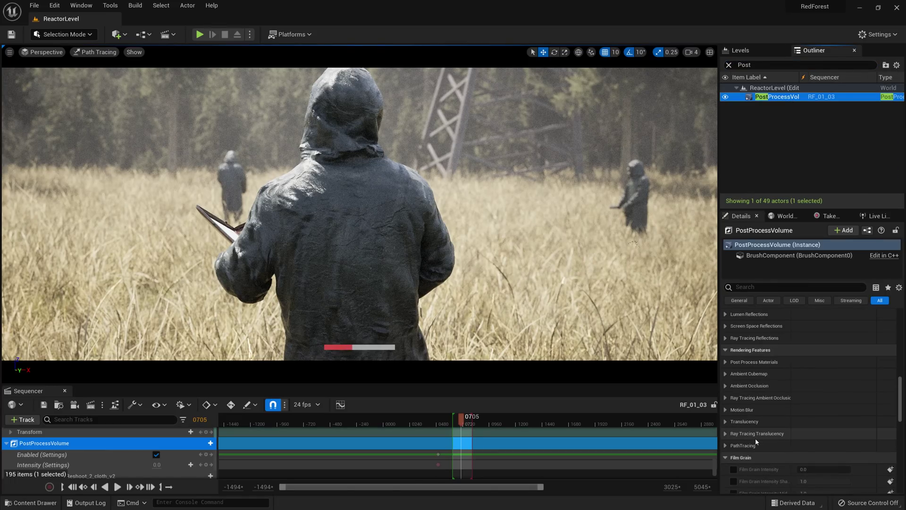
{"action": "left_click", "coordinate": [744, 445]}
{"action": "scroll", "coordinate": [744, 455], "scroll_direction": "down", "scroll_amount": 5}
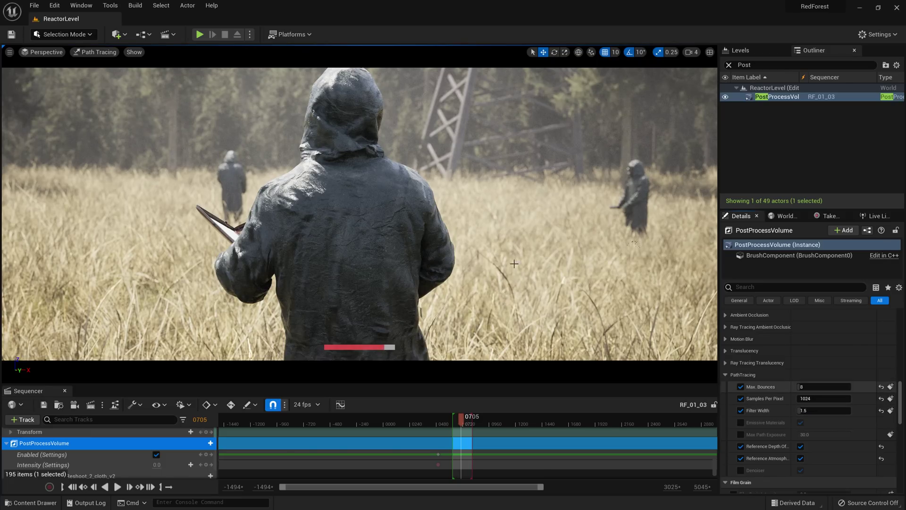
{"action": "scroll", "coordinate": [767, 392], "scroll_direction": "down", "scroll_amount": 2}
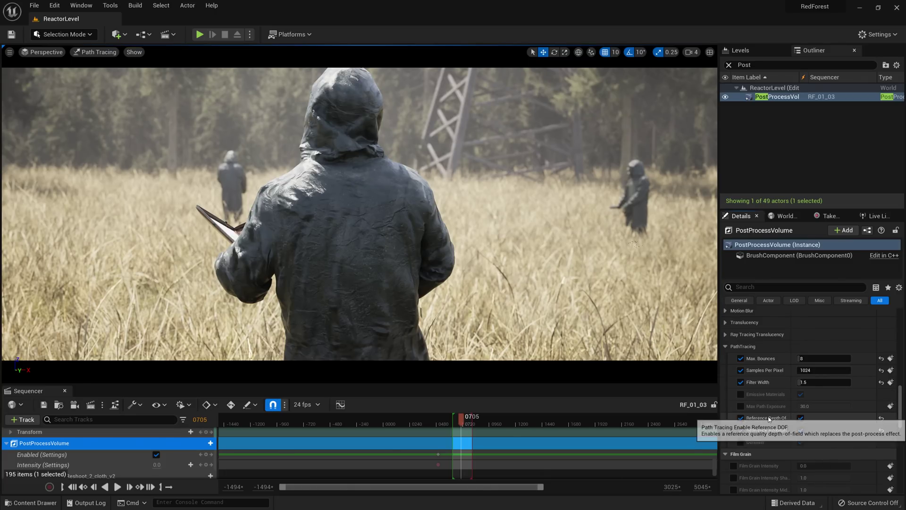
Step: Toggle Reference Depth of Field off and back on, and do the same with Reference Atmosphere, to compare the path-traced image
{"action": "left_click", "coordinate": [801, 418]}
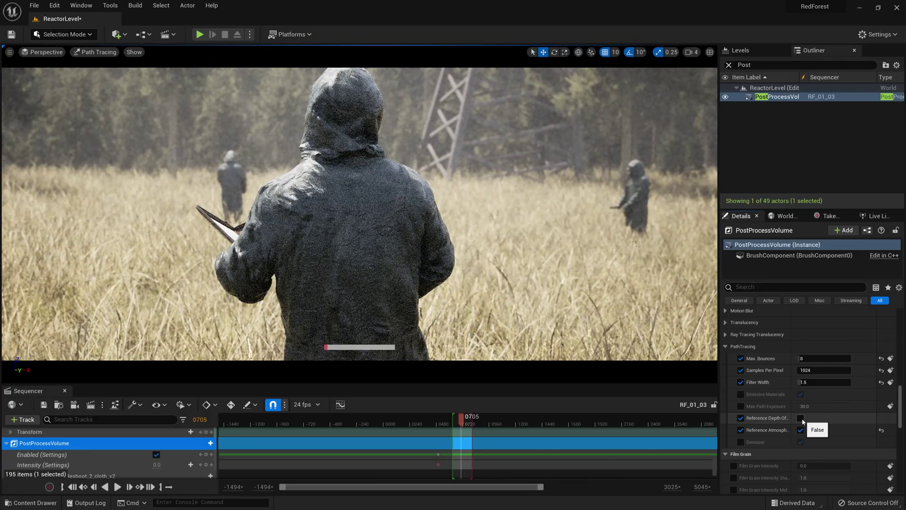
{"action": "left_click", "coordinate": [801, 418]}
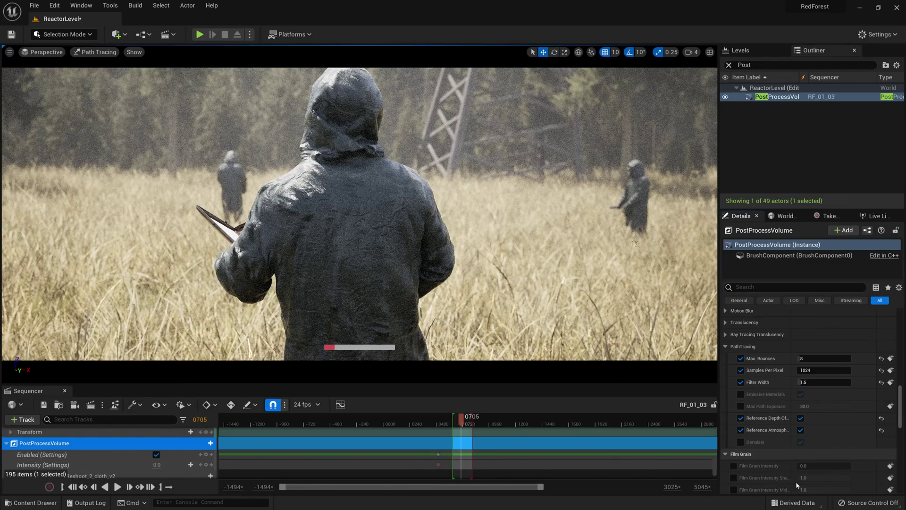
{"action": "left_click", "coordinate": [801, 430]}
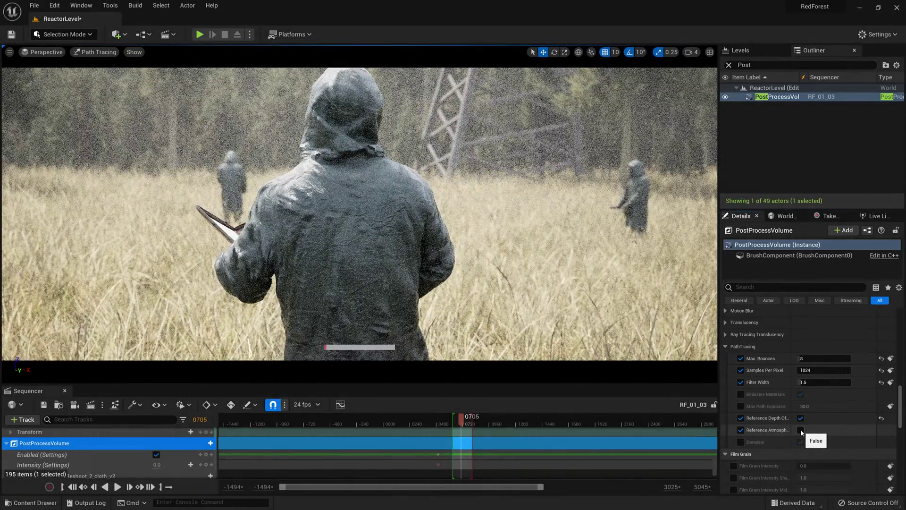
{"action": "left_click", "coordinate": [801, 430]}
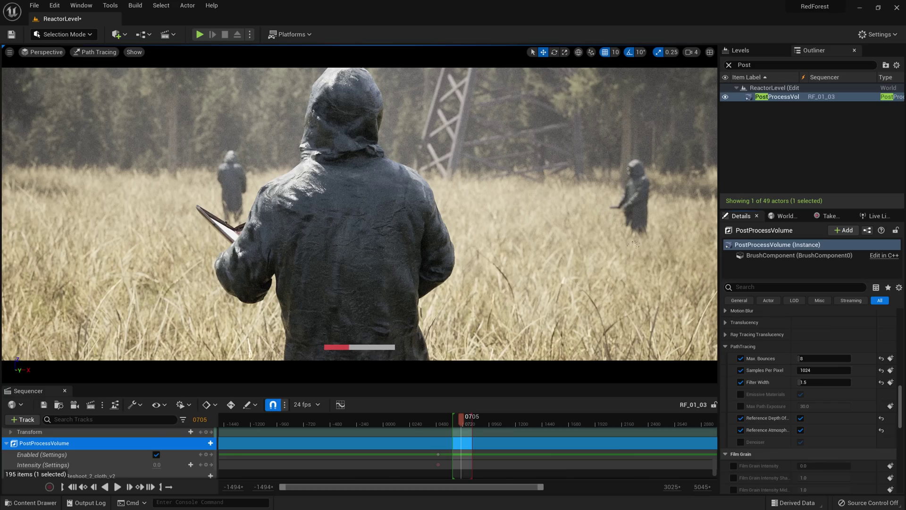
Step: Add the RF_01_03 level sequence as a job in the Movie Render Queue and open its render configuration
{"action": "left_click_drag", "start_coordinate": [275, 158], "coordinate": [263, 131]}
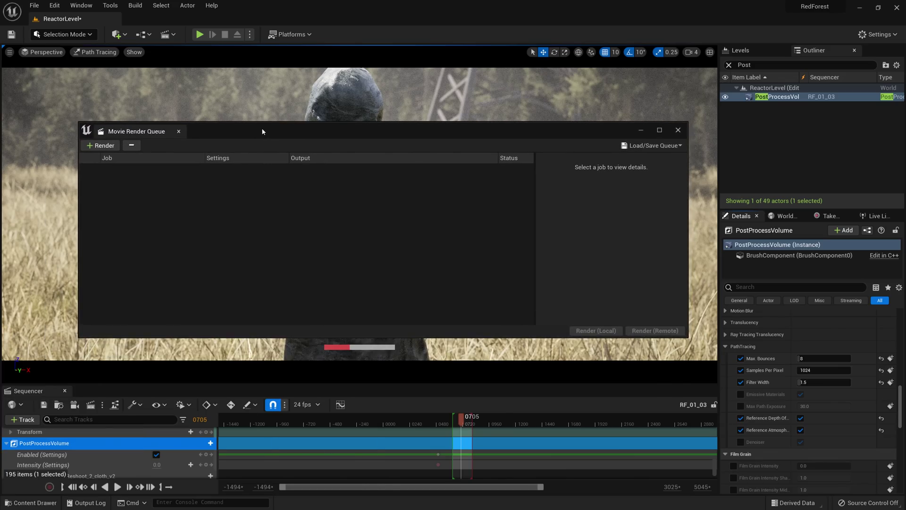
{"action": "left_click", "coordinate": [98, 146]}
{"action": "scroll", "coordinate": [157, 251], "scroll_direction": "down", "scroll_amount": 2}
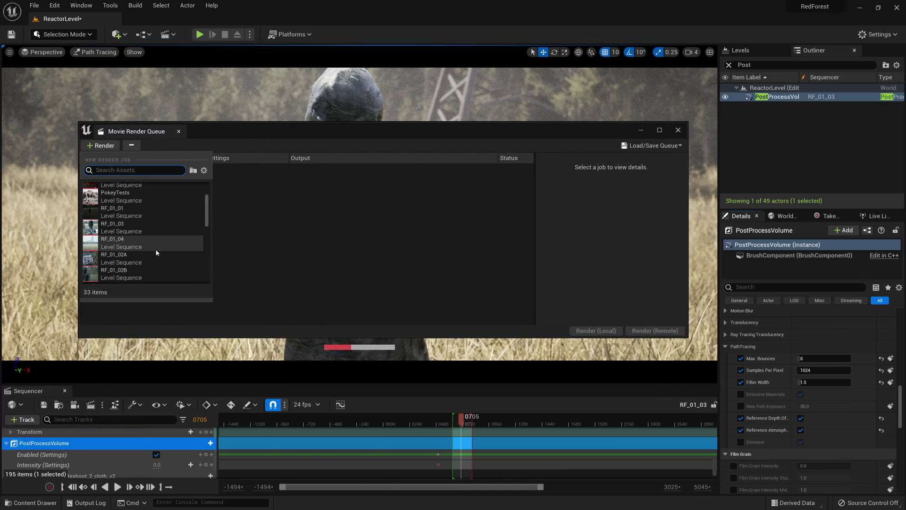
{"action": "left_click", "coordinate": [129, 224]}
{"action": "left_click", "coordinate": [219, 169]}
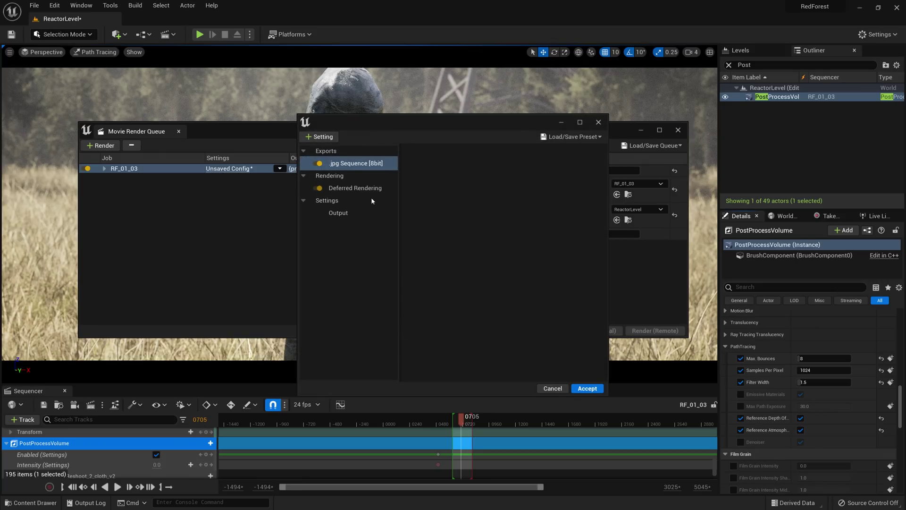
Step: Remove the .jpg Sequence [8bit] export and the Deferred Rendering pass from the render configuration
{"action": "left_click", "coordinate": [350, 163]}
{"action": "key", "text": "Delete"}
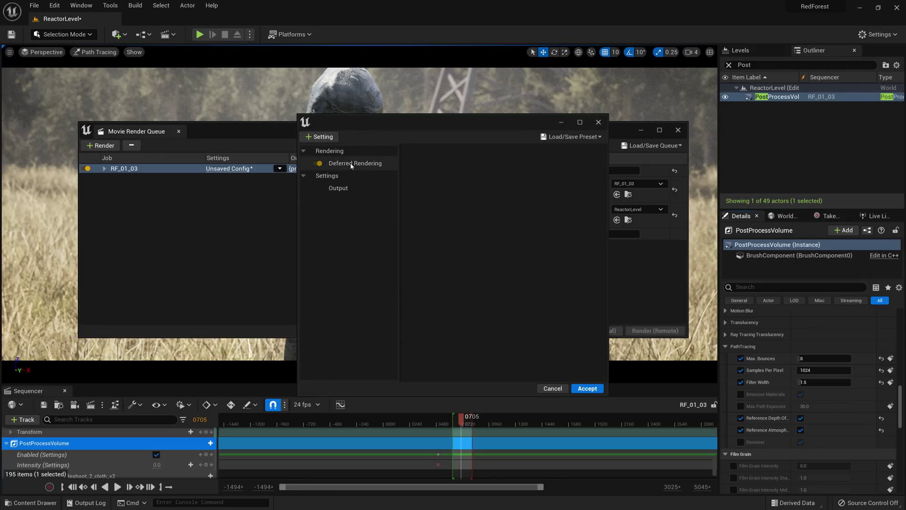
{"action": "left_click", "coordinate": [350, 164]}
{"action": "key", "text": "Delete"}
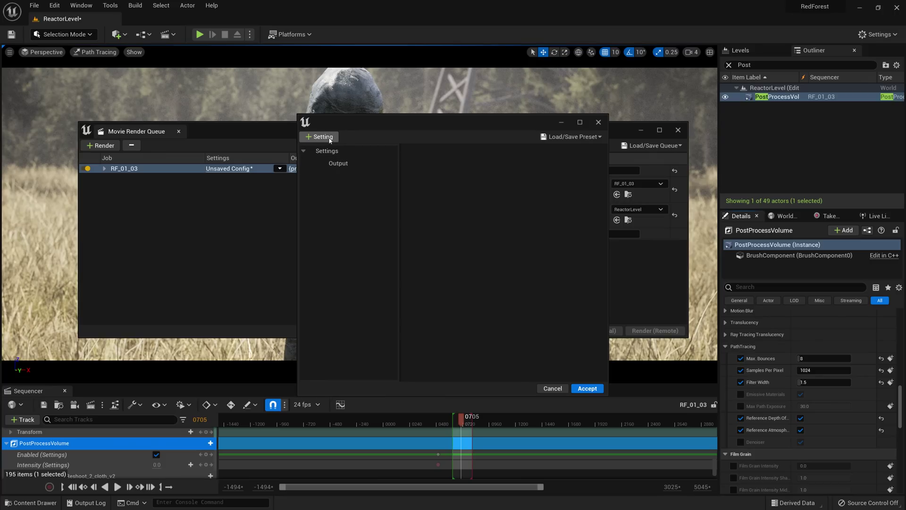
Step: Add an .exr Sequence [16bit] export and a Path Tracer rendering pass to the render configuration
{"action": "left_click", "coordinate": [321, 136]}
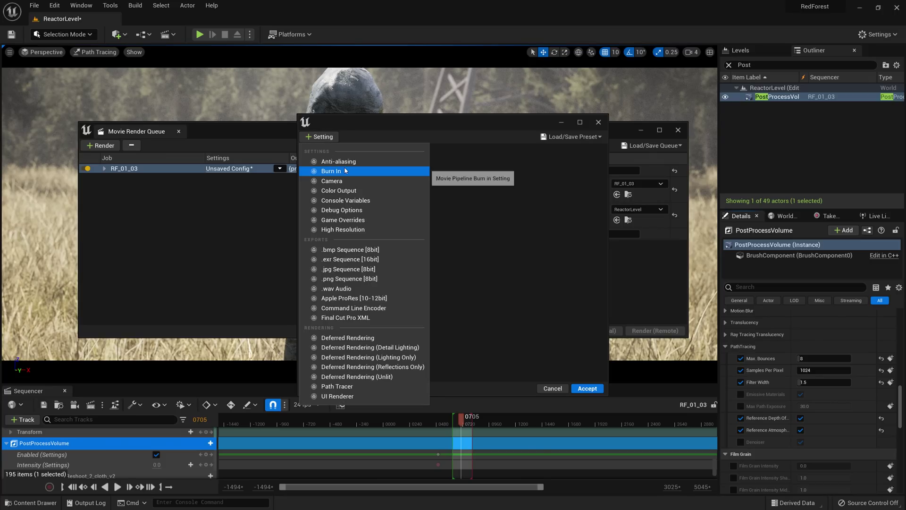
{"action": "left_click", "coordinate": [357, 264]}
{"action": "left_click", "coordinate": [321, 137]}
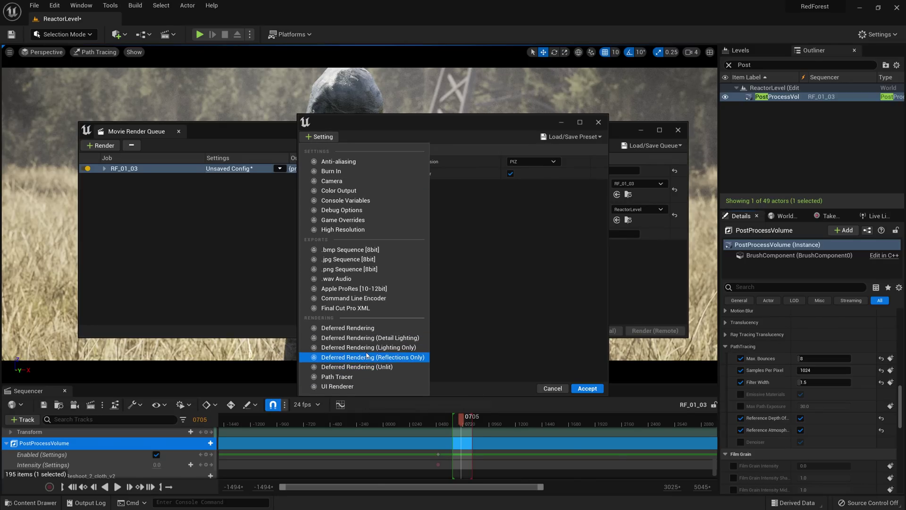
{"action": "left_click", "coordinate": [339, 377]}
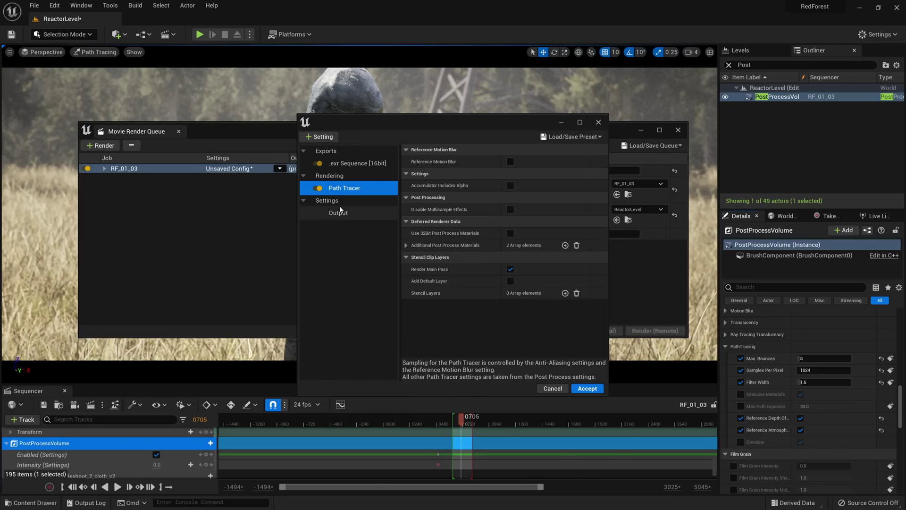
{"action": "left_click", "coordinate": [320, 136]}
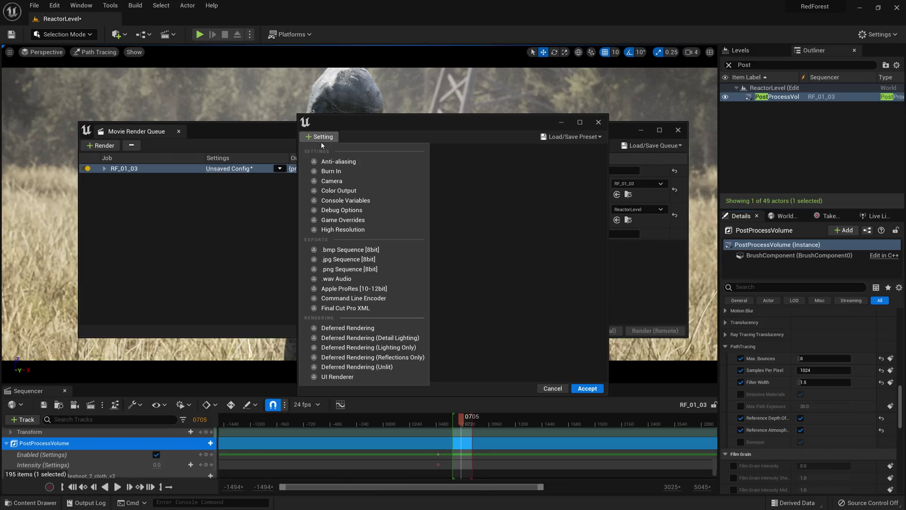
{"action": "left_click", "coordinate": [330, 173]}
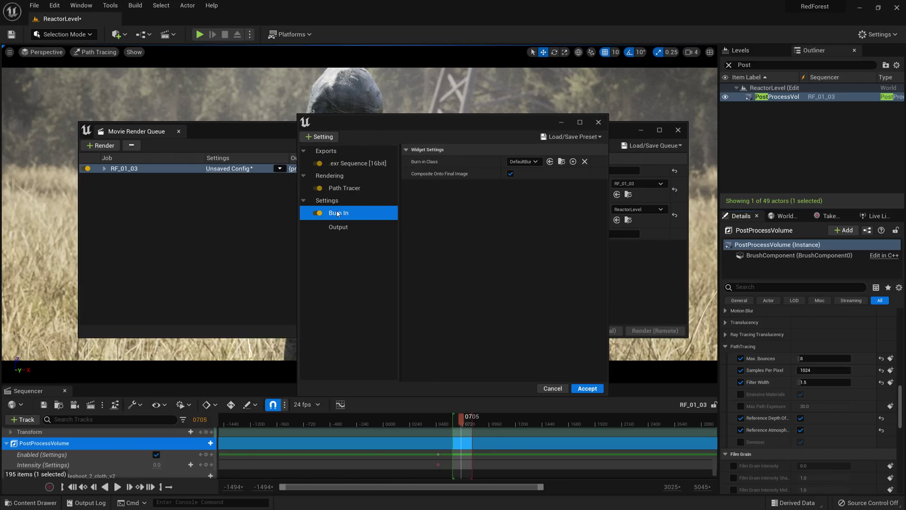
{"action": "key", "text": "Delete"}
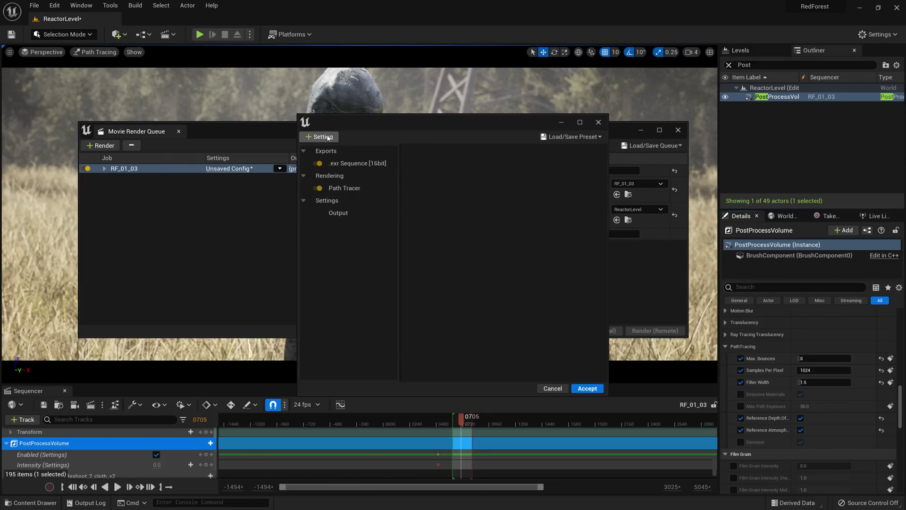
Step: Add an Anti-aliasing setting to the render configuration and enable Reference Motion Blur on the Path Tracer pass
{"action": "left_click", "coordinate": [321, 136]}
{"action": "left_click", "coordinate": [331, 163]}
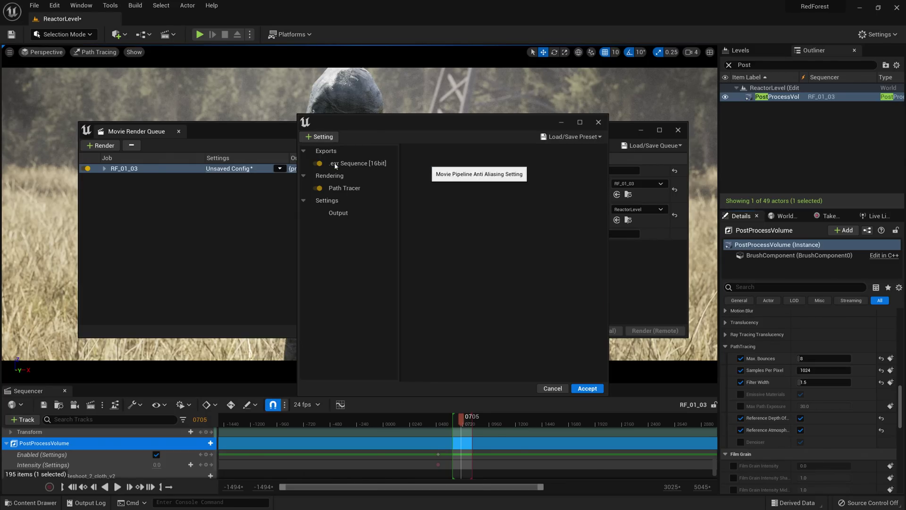
{"action": "left_click", "coordinate": [333, 188]}
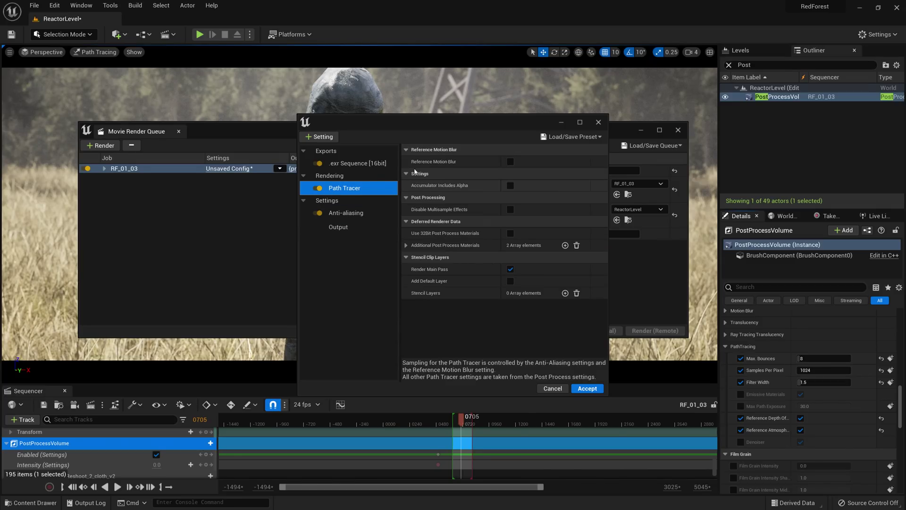
{"action": "mouse_move", "coordinate": [437, 165]}
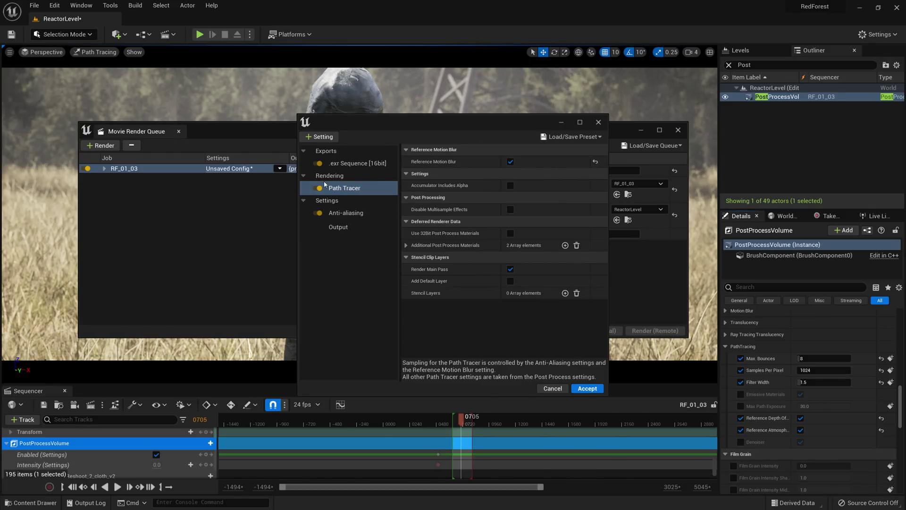
Step: Override the anti-aliasing with method None, using a Spatial Sample Count of 1024 and a Temporal Sample Count of 4
{"action": "left_click", "coordinate": [343, 214]}
{"action": "left_click", "coordinate": [510, 186]}
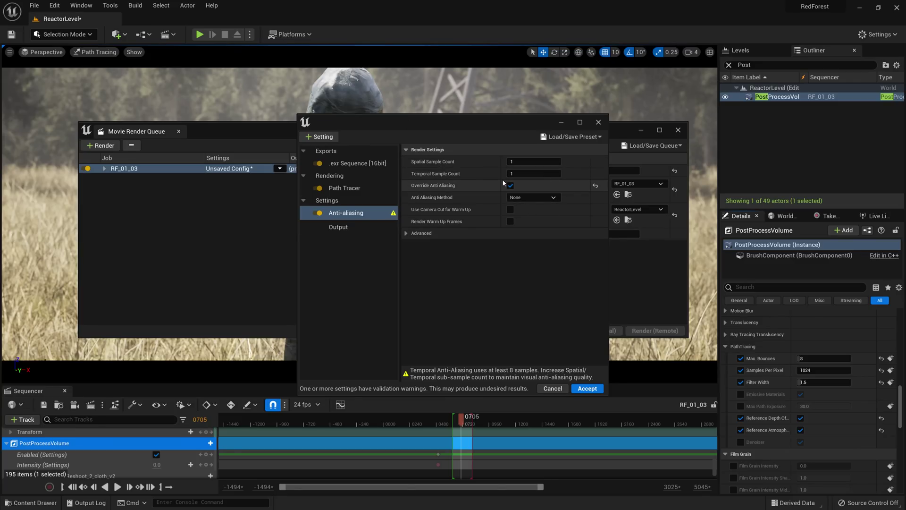
{"action": "left_click", "coordinate": [553, 162]}
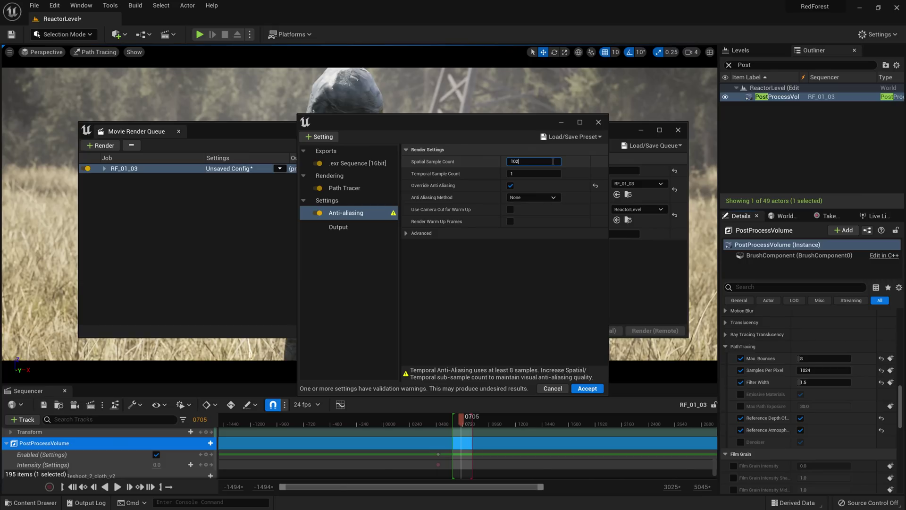
{"action": "key", "text": "Return"}
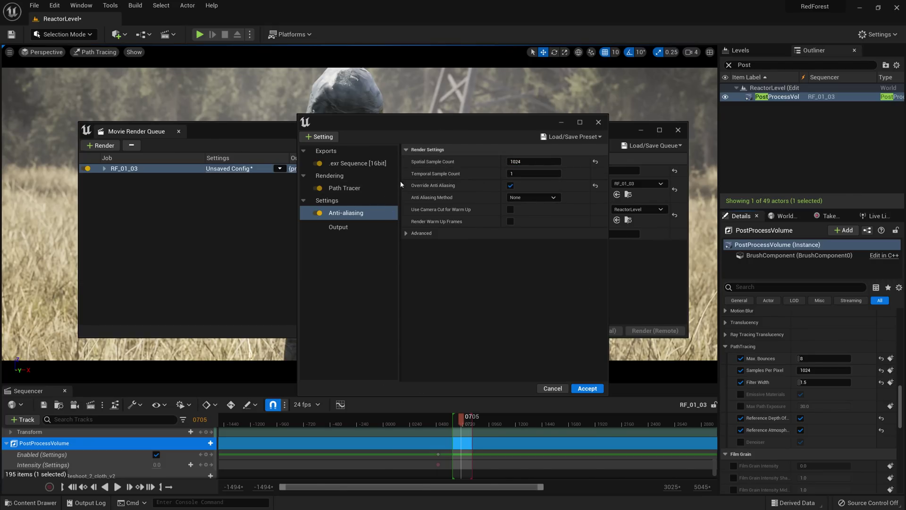
{"action": "left_click", "coordinate": [532, 175]}
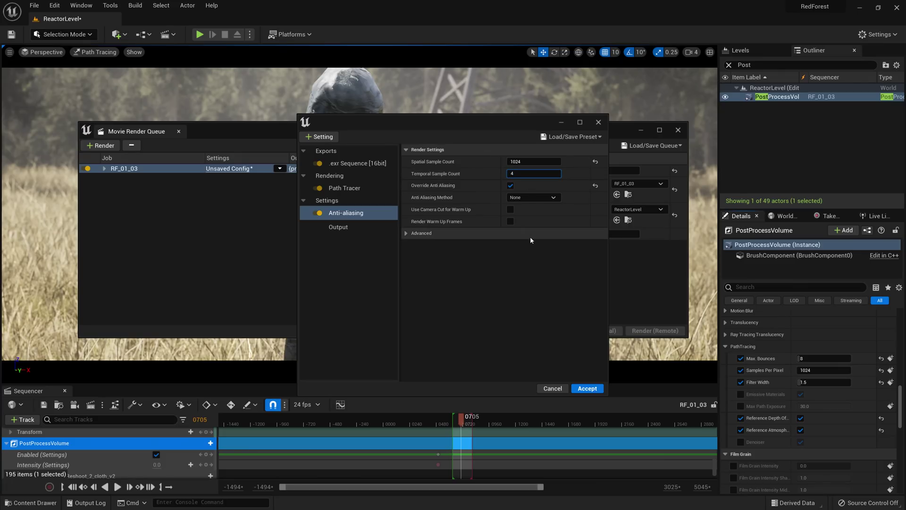
{"action": "left_click", "coordinate": [514, 288]}
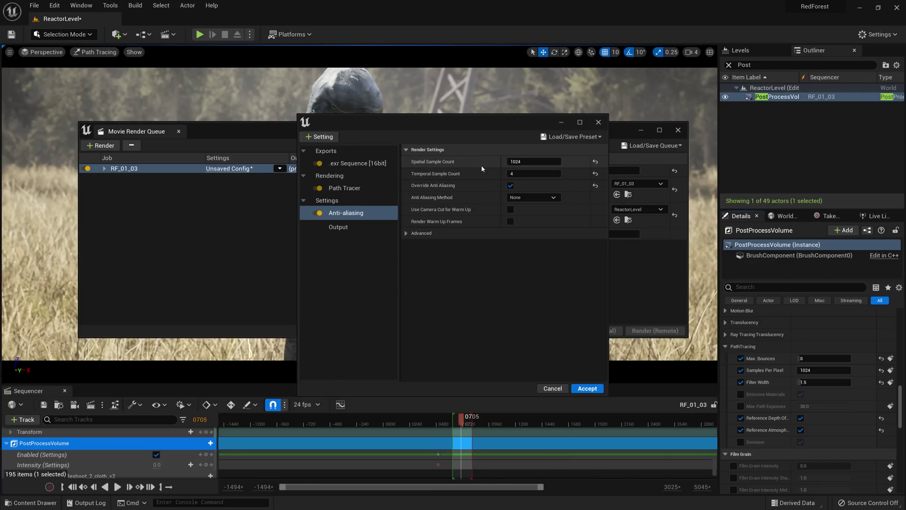
Step: Set the Spatial Sample Count of the Anti-aliasing setting to 512
{"action": "left_click", "coordinate": [535, 162]}
{"action": "type", "text": "512"}
{"action": "left_click", "coordinate": [525, 269]}
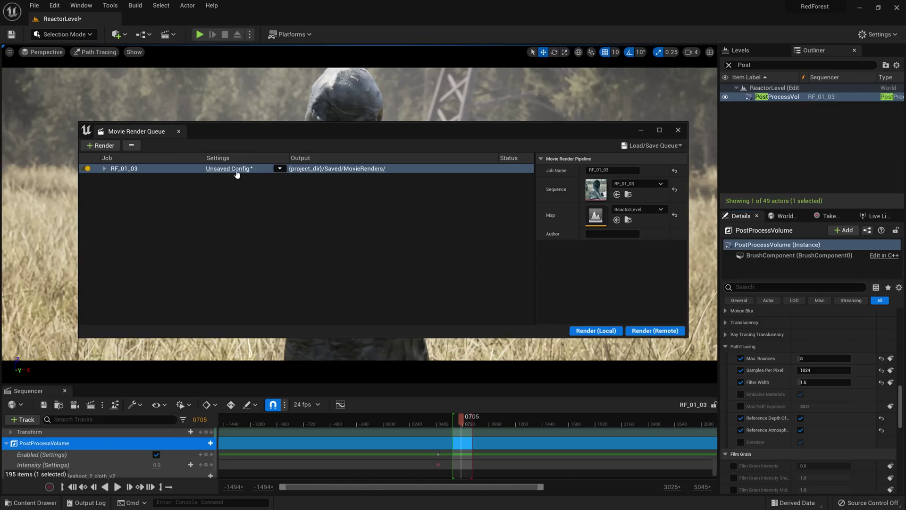
Step: Open the render configuration of the RF_01_03 job and add a Camera setting
{"action": "left_click", "coordinate": [237, 175]}
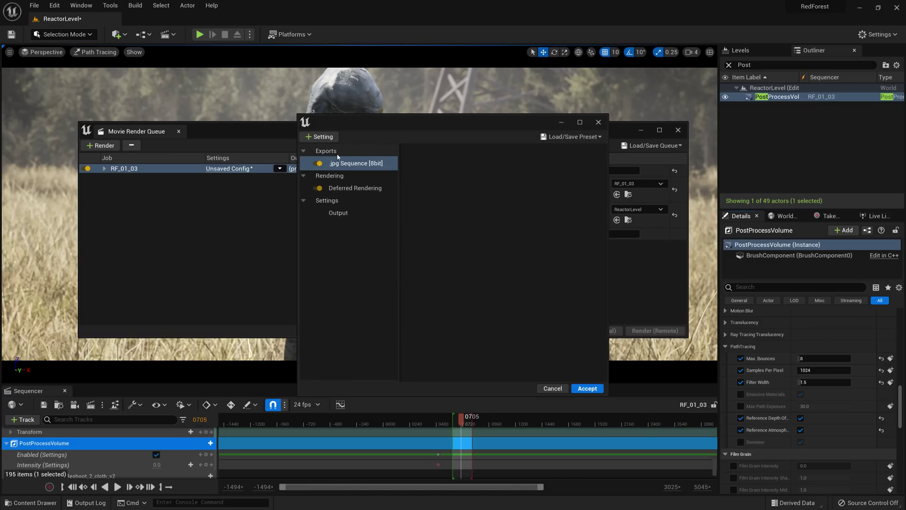
{"action": "left_click", "coordinate": [333, 138]}
{"action": "left_click", "coordinate": [336, 179]}
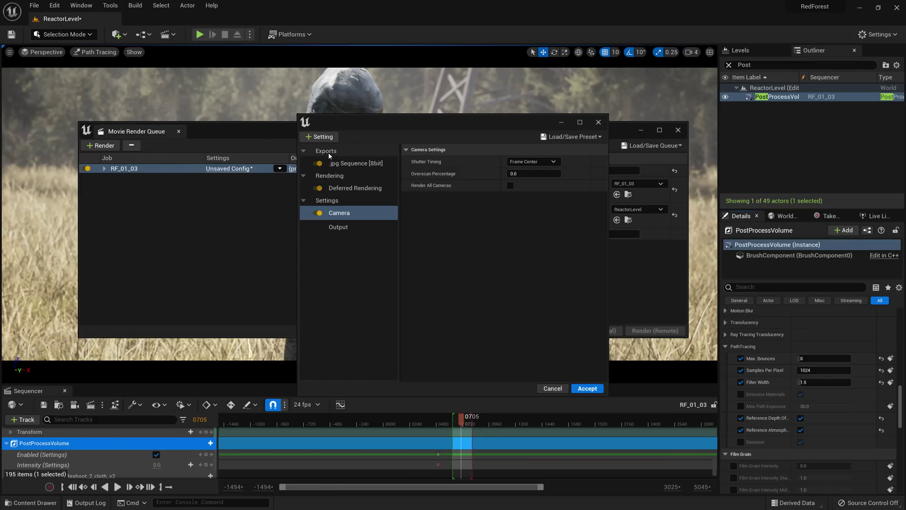
{"action": "left_click", "coordinate": [321, 137]}
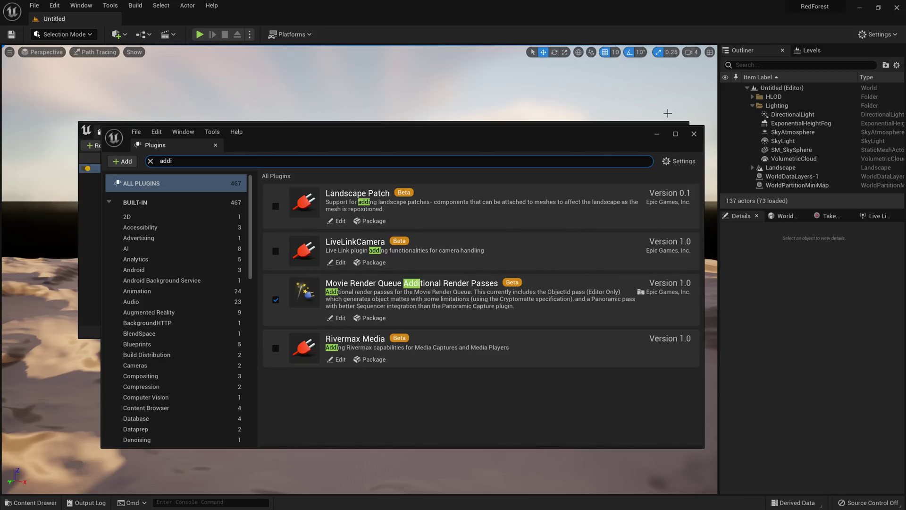
Step: Add a Panoramic Rendering pass to the RF_01_03 job's render configuration and expand its advanced options
{"action": "left_click", "coordinate": [694, 134]}
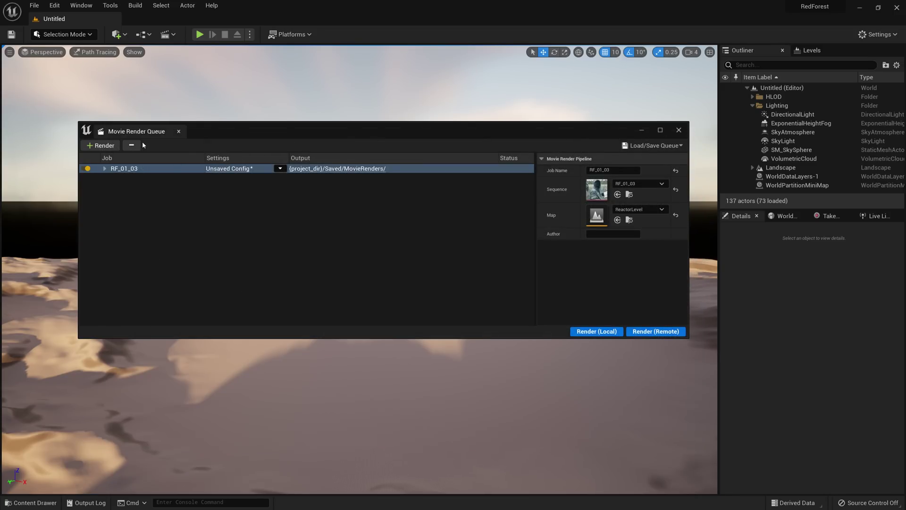
{"action": "left_click", "coordinate": [243, 169]}
{"action": "left_click", "coordinate": [320, 140]}
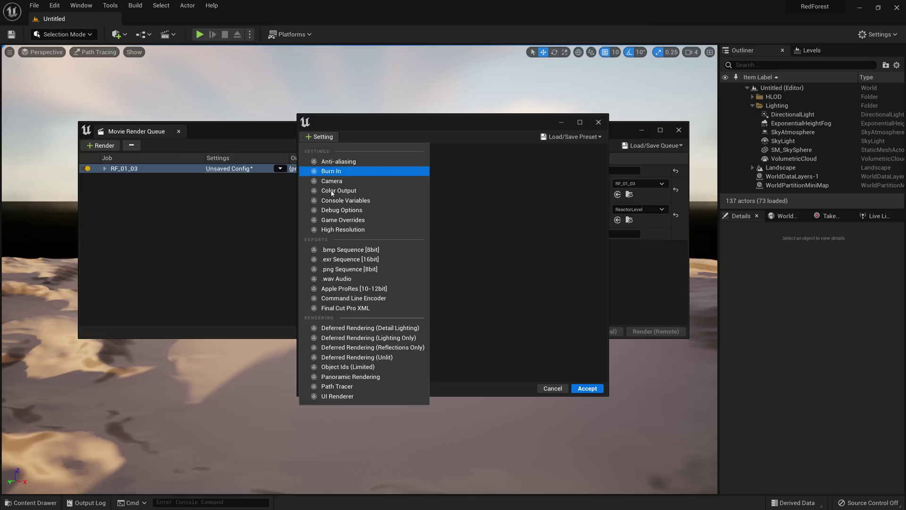
{"action": "left_click", "coordinate": [383, 377]}
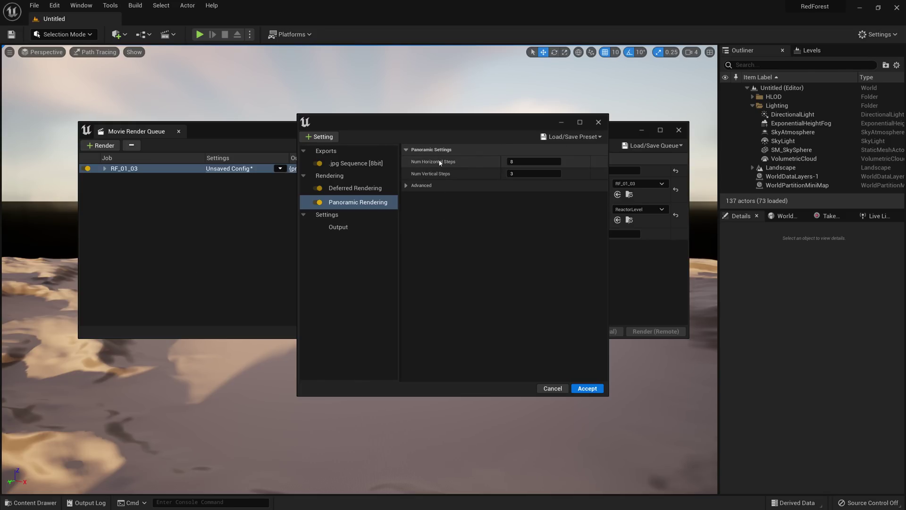
{"action": "mouse_move", "coordinate": [439, 162]}
{"action": "mouse_move", "coordinate": [450, 177]}
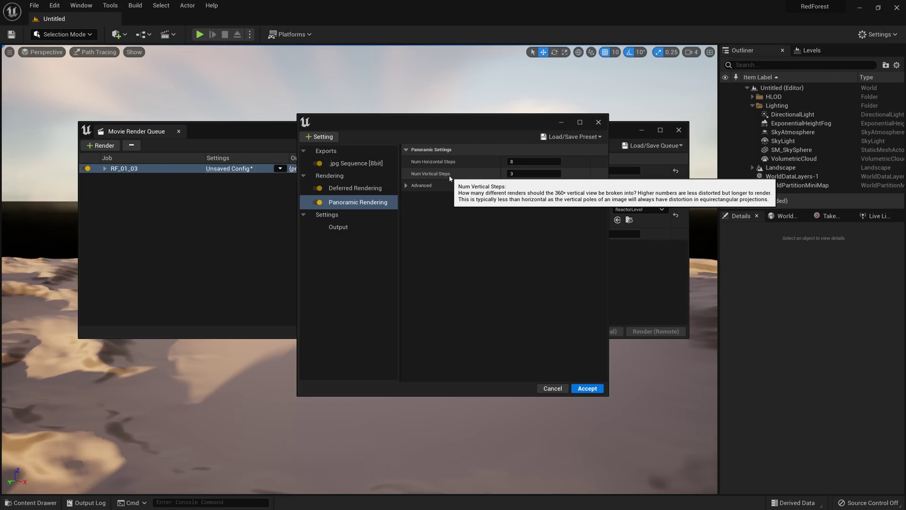
{"action": "left_click", "coordinate": [406, 185]}
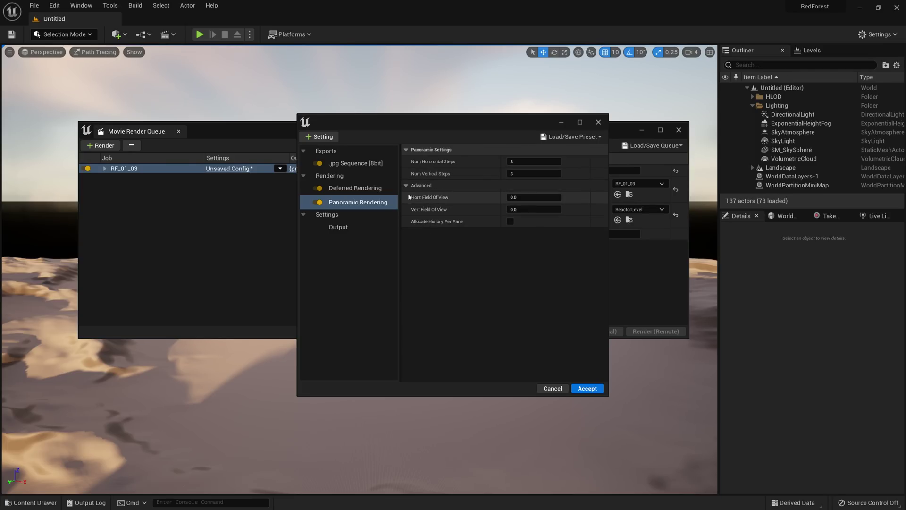
{"action": "mouse_move", "coordinate": [431, 223]}
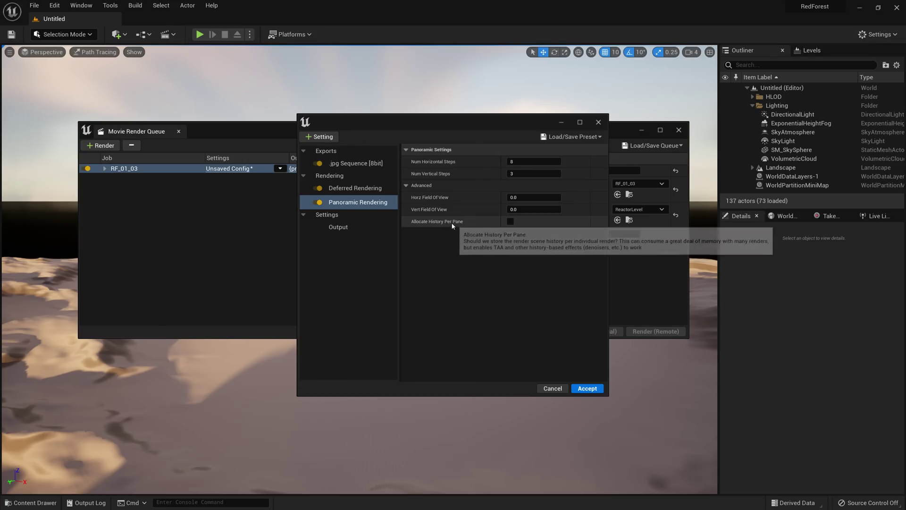
Step: Add a High Resolution setting to the render configuration
{"action": "left_click", "coordinate": [327, 138]}
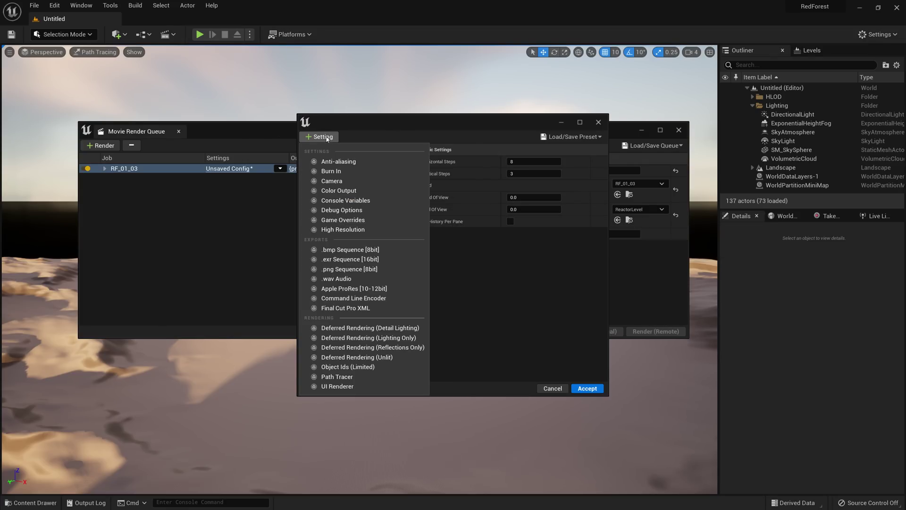
{"action": "left_click", "coordinate": [349, 227]}
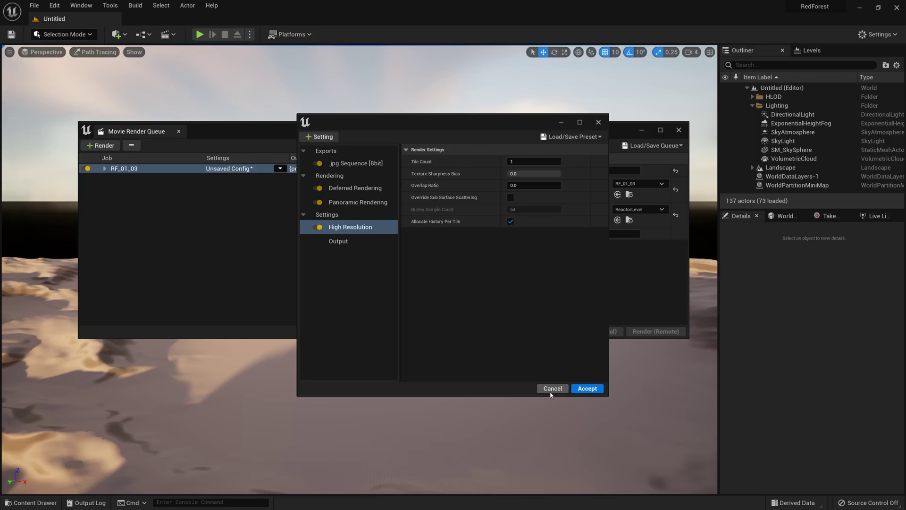
Step: Remove the High Resolution setting and the .jpg Sequence [8bit] export from the render configuration
{"action": "left_click", "coordinate": [339, 232]}
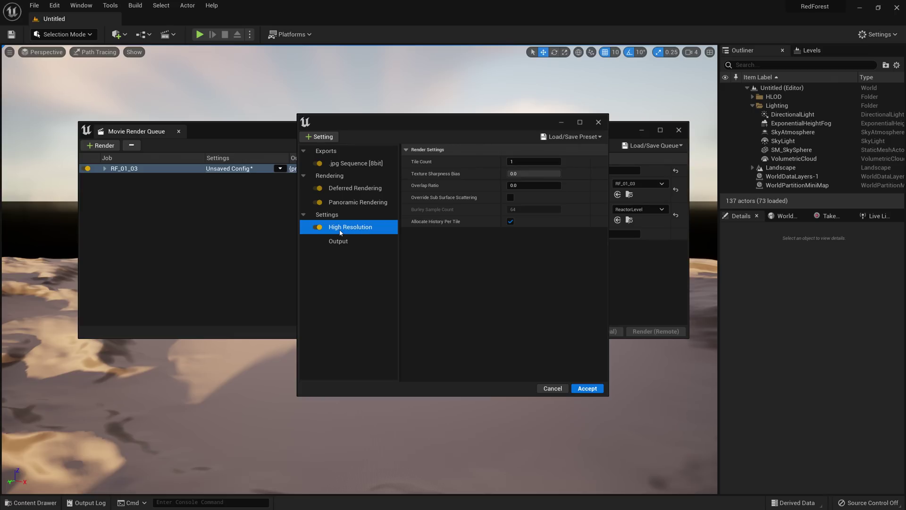
{"action": "key", "text": "Delete"}
{"action": "key", "text": "Delete"}
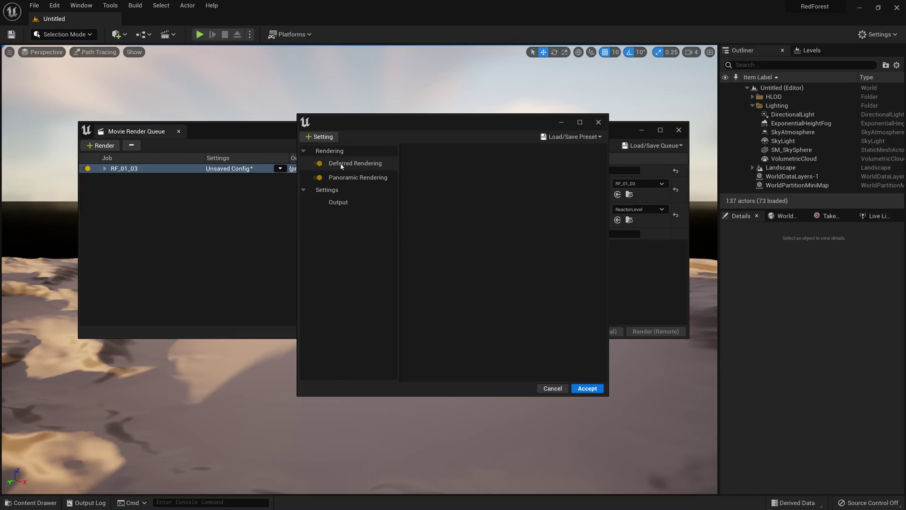
{"action": "left_click", "coordinate": [333, 182]}
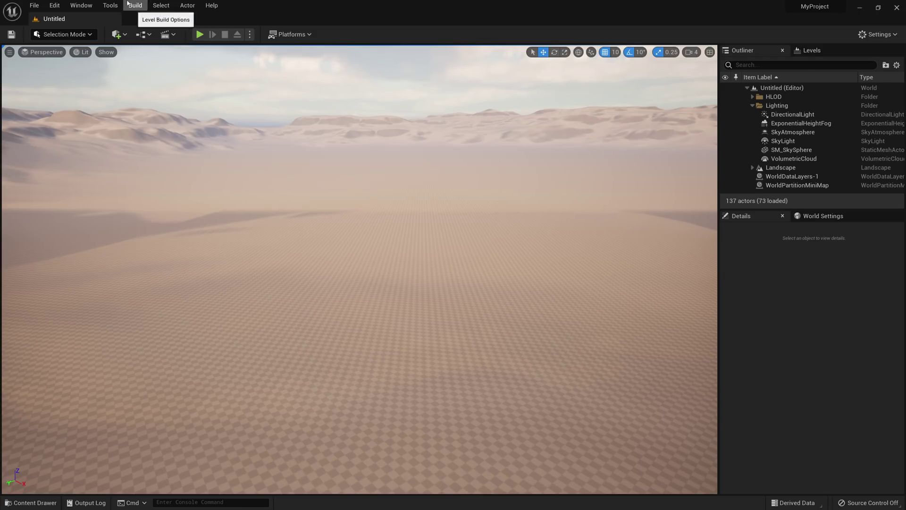
Step: Open the ImgMedia Process Images window to view its sequence and tiling options, and close it
{"action": "left_click", "coordinate": [81, 5]}
{"action": "mouse_move", "coordinate": [100, 51]}
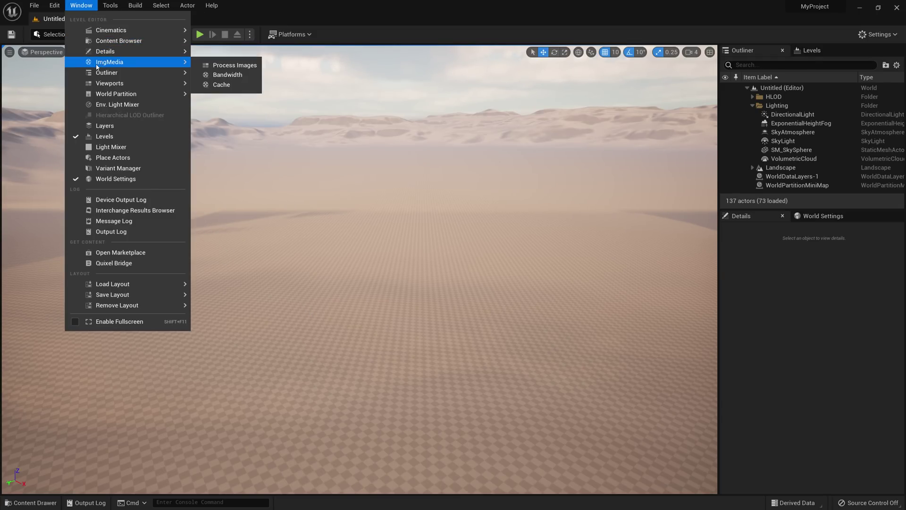
{"action": "left_click", "coordinate": [229, 65]}
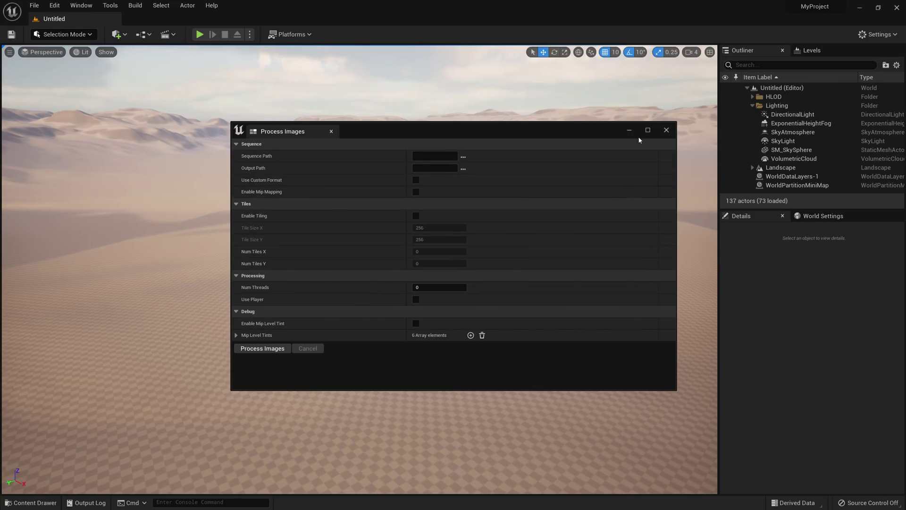
{"action": "left_click", "coordinate": [666, 130]}
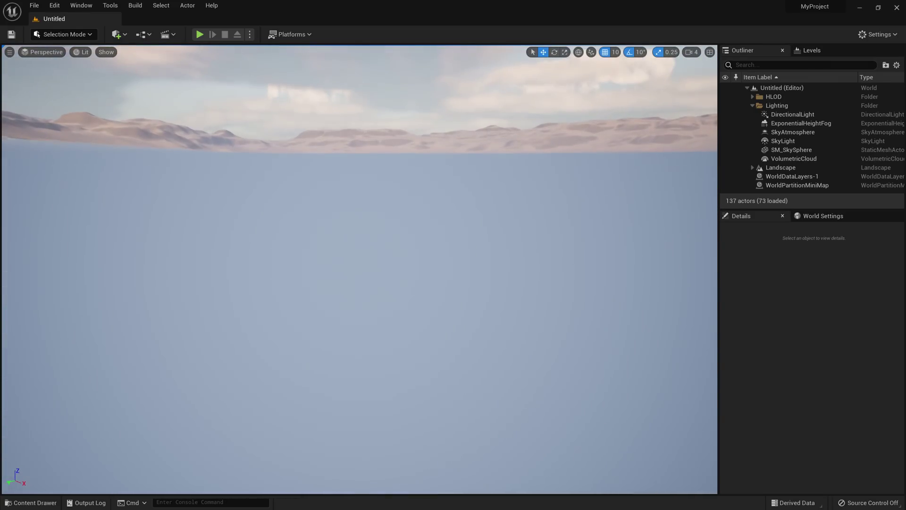
Step: Create an Img Media Source asset in the project's Content folder
{"action": "key", "text": "ctrl+space"}
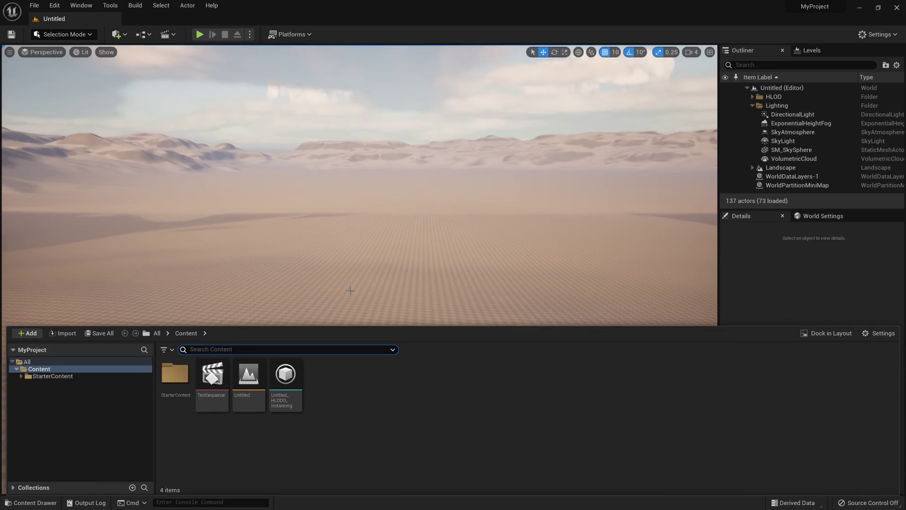
{"action": "right_click", "coordinate": [326, 422]}
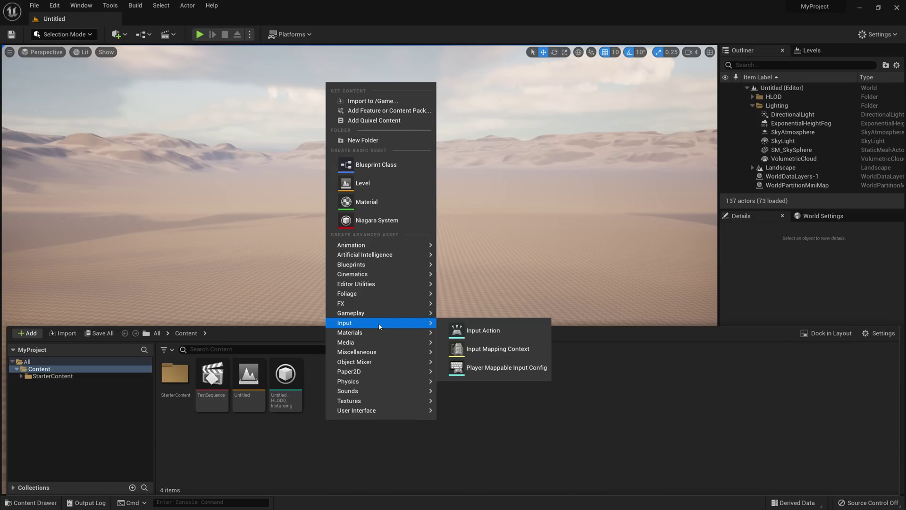
{"action": "mouse_move", "coordinate": [376, 345]}
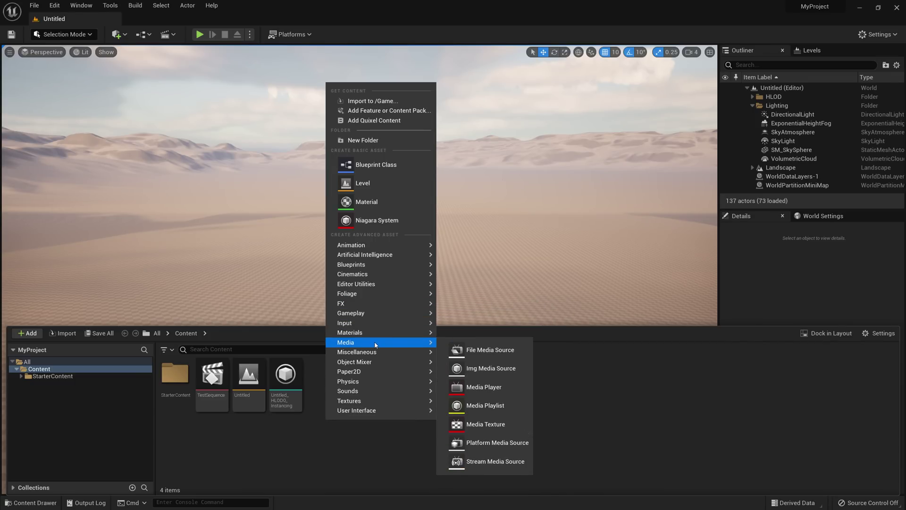
{"action": "left_click", "coordinate": [476, 371]}
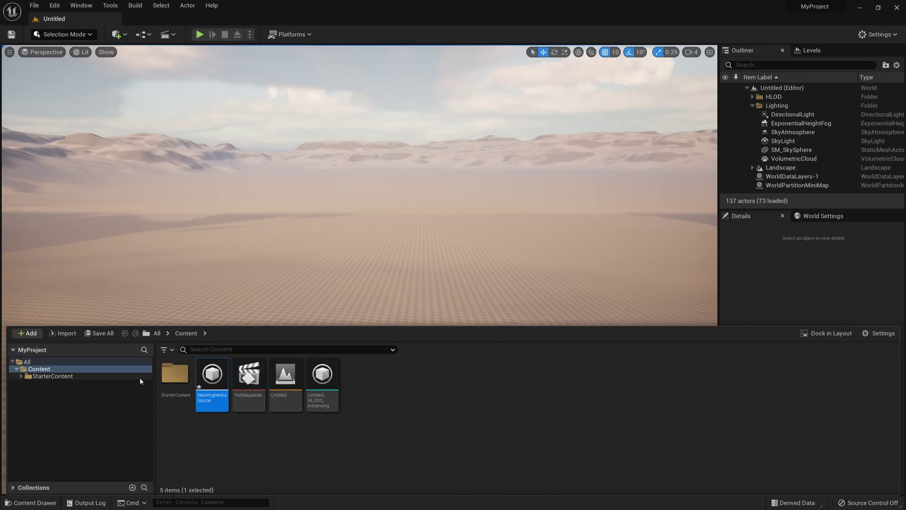
Step: Set the NewImgMediaSource sequence path to the first EXR frame in the Downloads/EXRNyanCat folder
{"action": "double_click", "coordinate": [212, 378]}
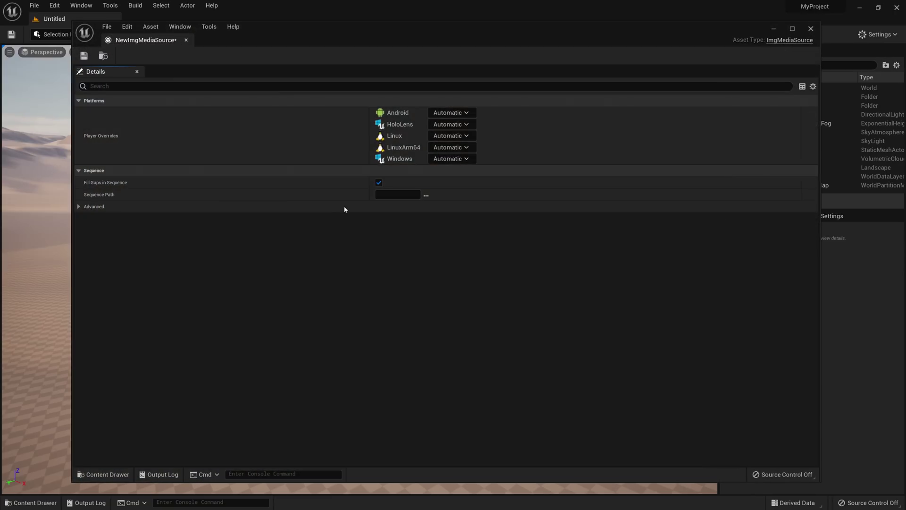
{"action": "left_click", "coordinate": [426, 195]}
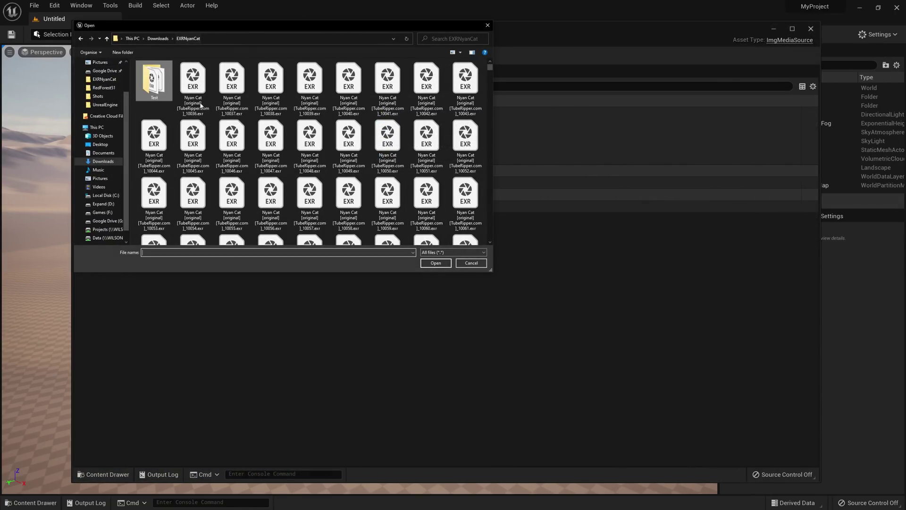
{"action": "left_click", "coordinate": [192, 85]}
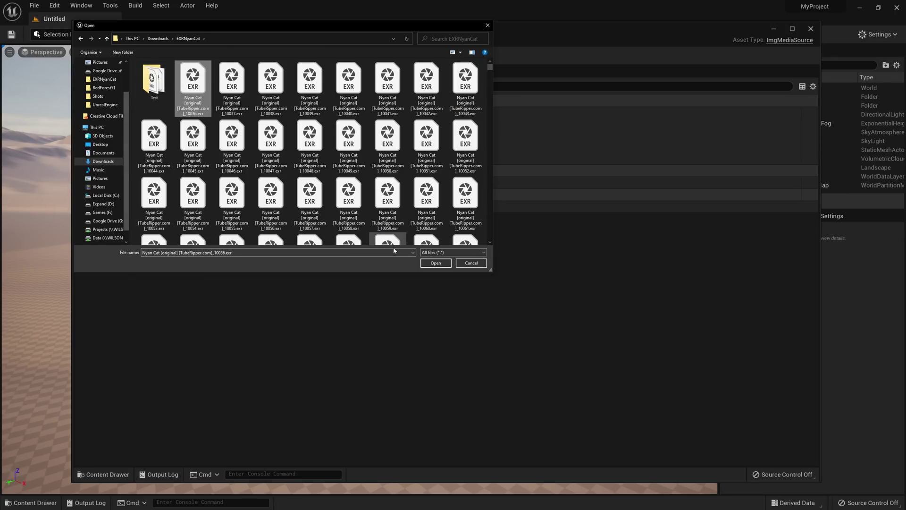
{"action": "left_click", "coordinate": [435, 263]}
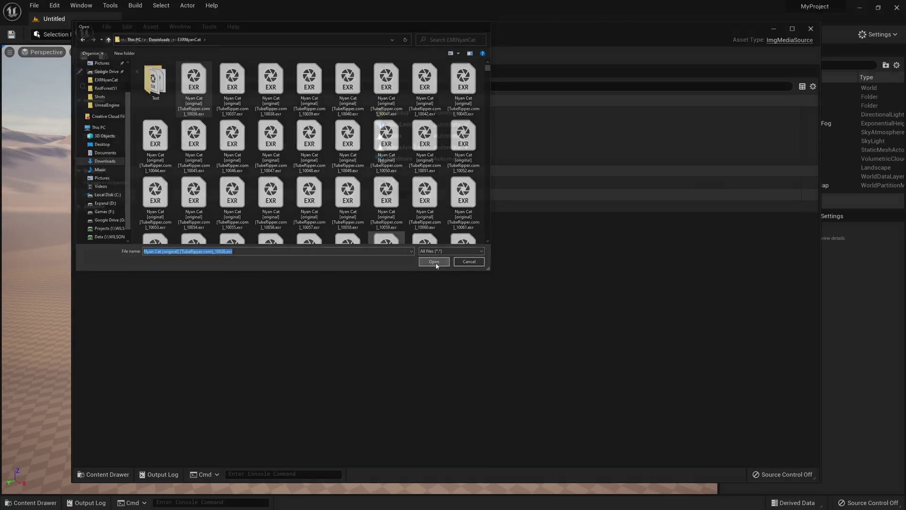
Step: Set the image sequence's Frame Rate Override to 30 fps, save the asset and close its editor
{"action": "left_click", "coordinate": [79, 212]}
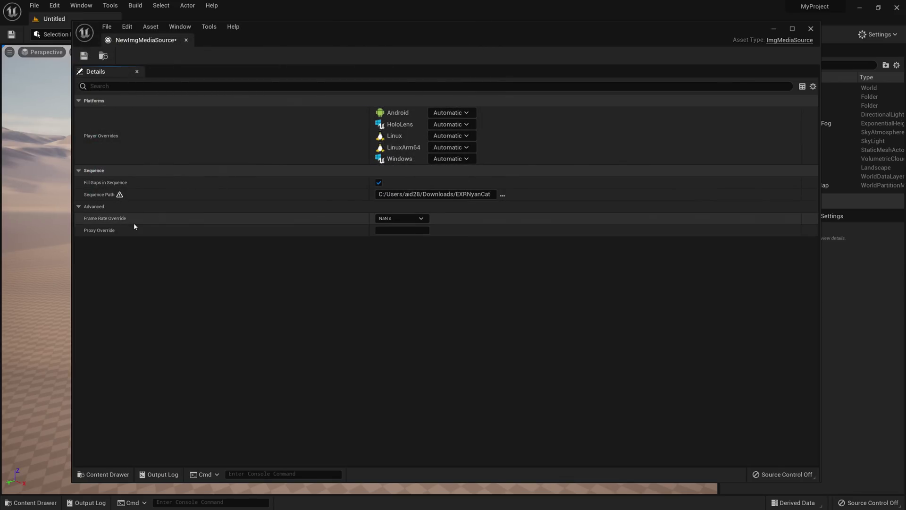
{"action": "left_click", "coordinate": [396, 219]}
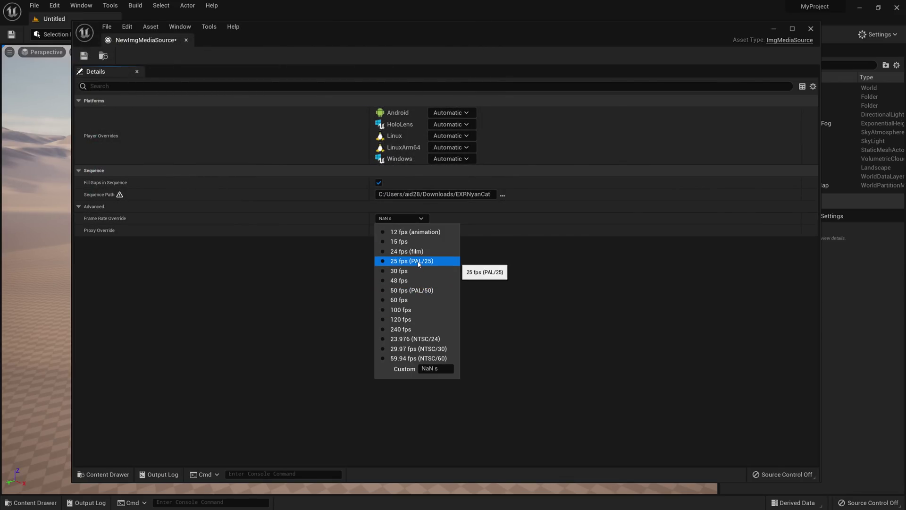
{"action": "left_click", "coordinate": [415, 270]}
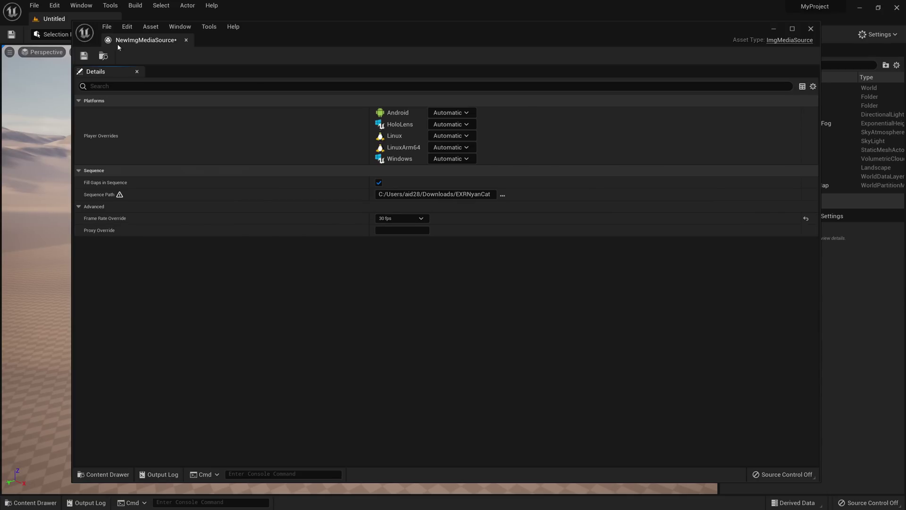
{"action": "left_click", "coordinate": [84, 55]}
{"action": "left_click", "coordinate": [811, 29]}
Step: Place NewImgMediaSource in the level as a media plate and raise it so the whole screen stands above the landscape
{"action": "key", "text": "ctrl+space"}
{"action": "left_click_drag", "start_coordinate": [366, 236], "coordinate": [355, 282]}
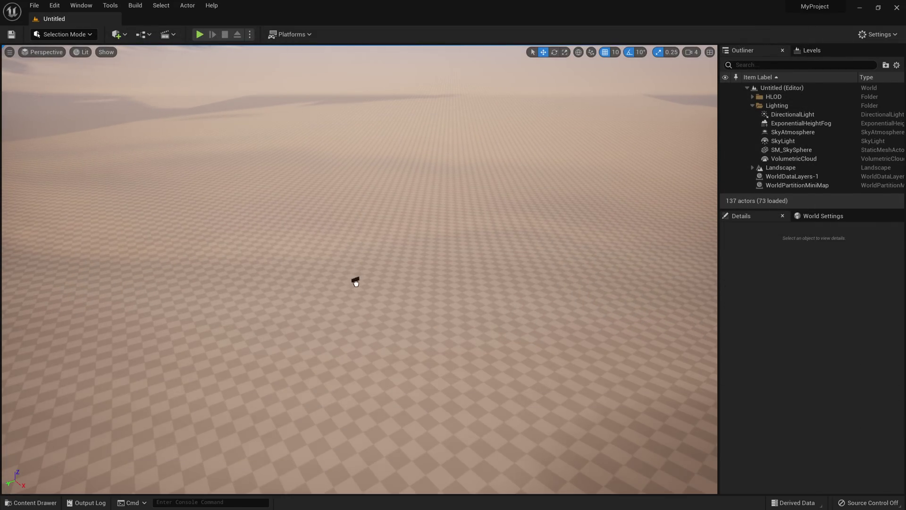
{"action": "right_click_drag", "start_coordinate": [355, 282], "coordinate": [355, 254]}
{"action": "key", "text": "f"}
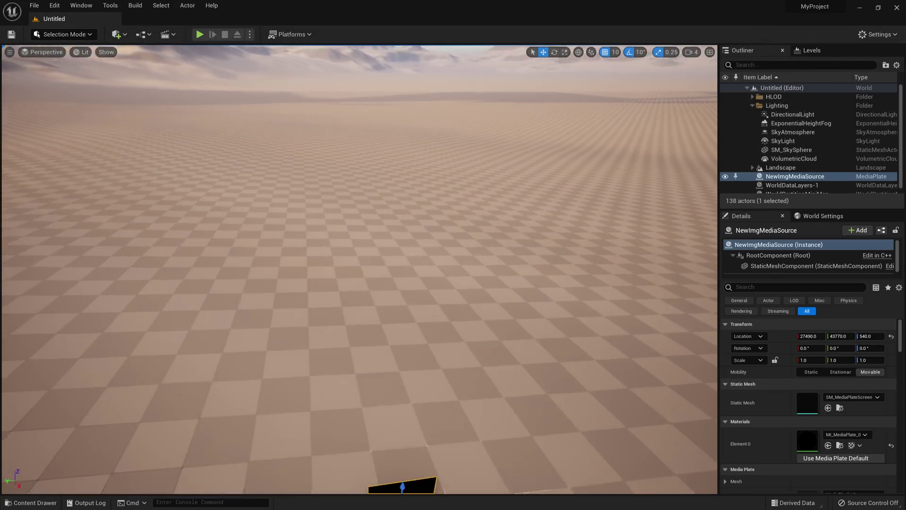
{"action": "left_click_drag", "start_coordinate": [416, 365], "coordinate": [456, 87]}
{"action": "key", "text": "f"}
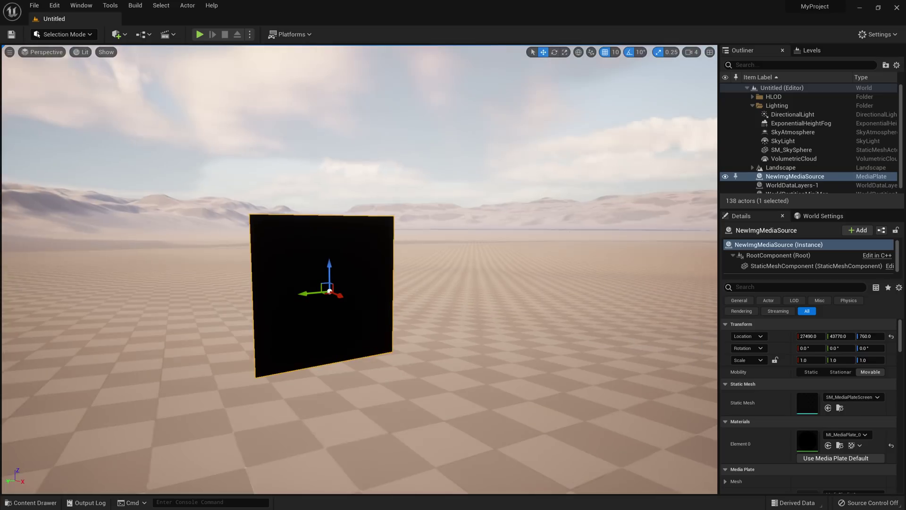
Step: Apply the Media Plate default material to the media plate and start playback of its image sequence
{"action": "scroll", "coordinate": [800, 445], "scroll_direction": "down", "scroll_amount": 2}
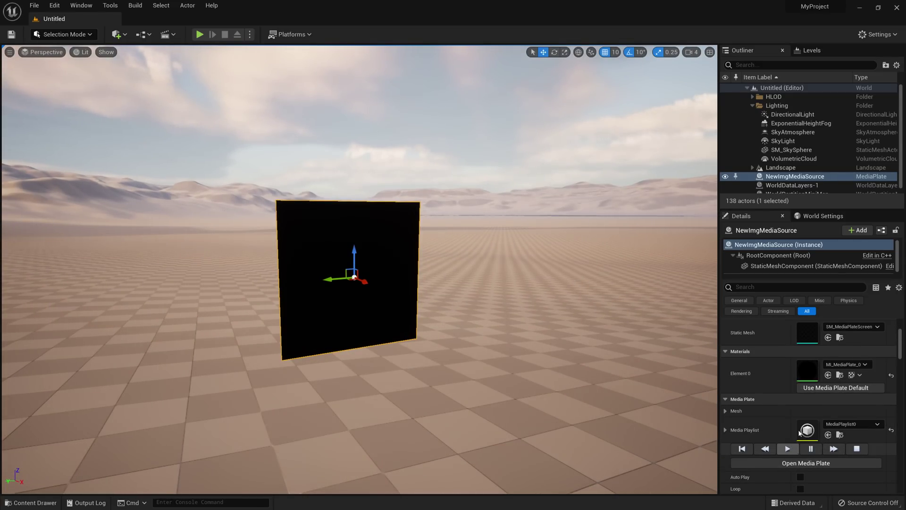
{"action": "left_click", "coordinate": [812, 388]}
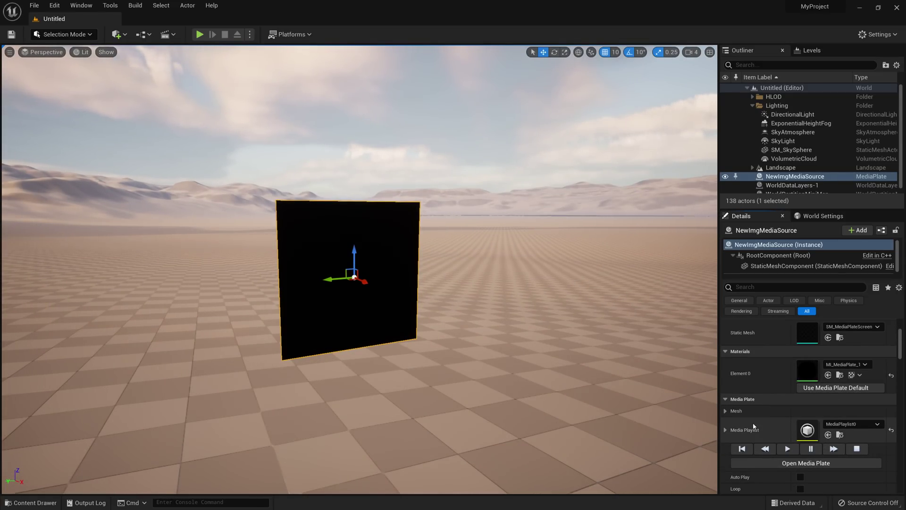
{"action": "left_click", "coordinate": [792, 453]}
Step: Examine the playing EXR sequence on the media plate from several distances and angles
{"action": "key", "text": "w"}
{"action": "right_click_drag", "start_coordinate": [629, 374], "coordinate": [670, 392]}
{"action": "key", "text": "s"}
{"action": "key", "text": "w"}
{"action": "key", "text": "s"}
{"action": "key", "text": "a"}
{"action": "key", "text": "w"}
{"action": "right_click_drag", "start_coordinate": [428, 344], "coordinate": [428, 343]}
{"action": "right_click_drag", "start_coordinate": [453, 285], "coordinate": [452, 285]}
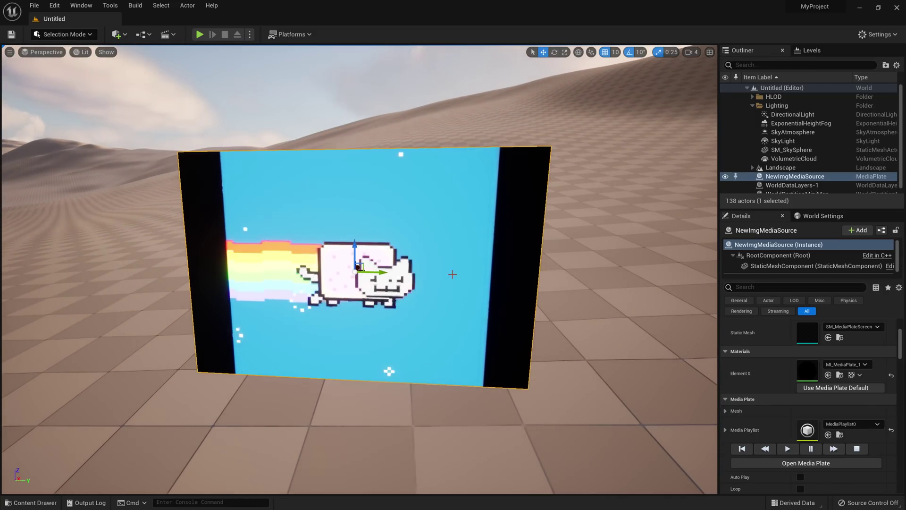
{"action": "right_click_drag", "start_coordinate": [331, 307], "coordinate": [331, 307]}
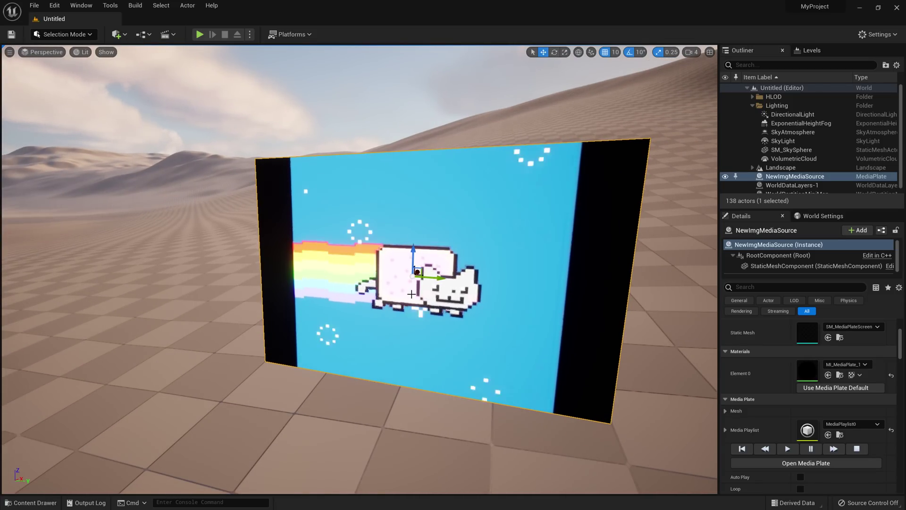
{"action": "right_click_drag", "start_coordinate": [411, 293], "coordinate": [417, 295]}
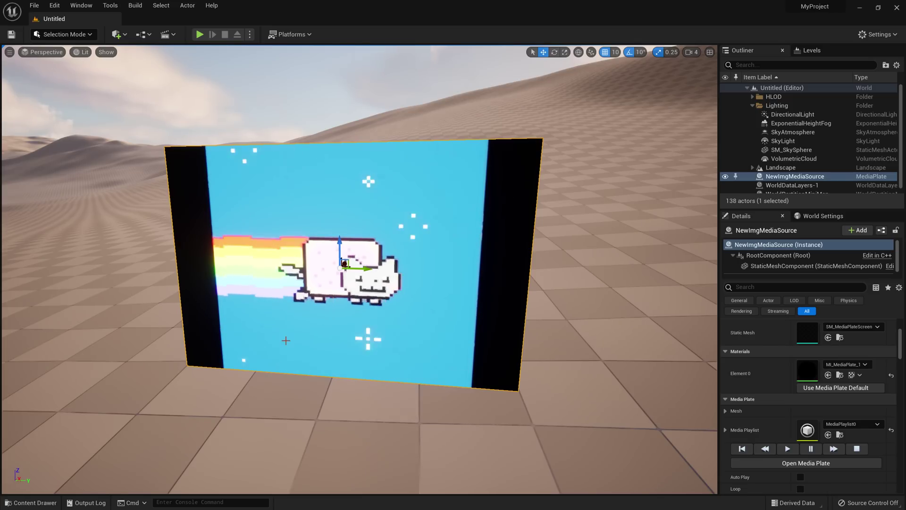
{"action": "right_click_drag", "start_coordinate": [272, 324], "coordinate": [255, 298]}
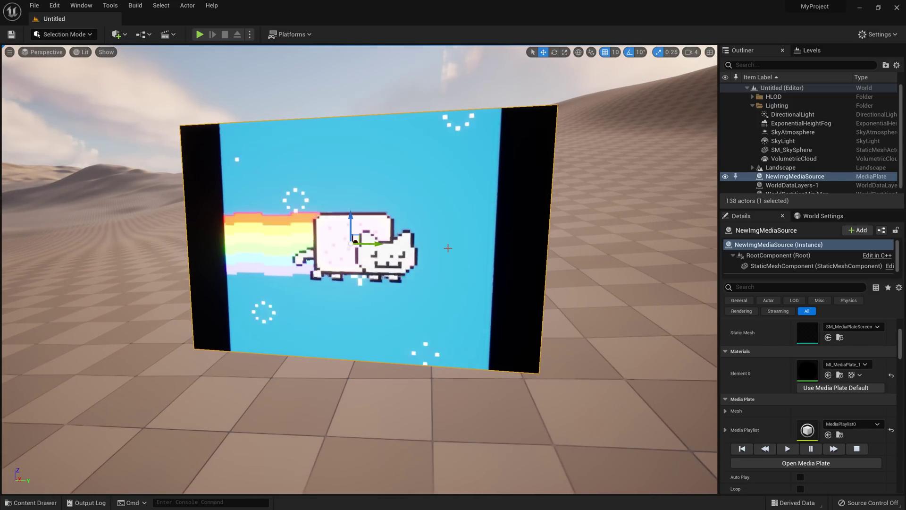
Step: Inspect the details of the NewImgMediaSource asset in the Content folder and return to the playing media plate
{"action": "key", "text": "ctrl+space"}
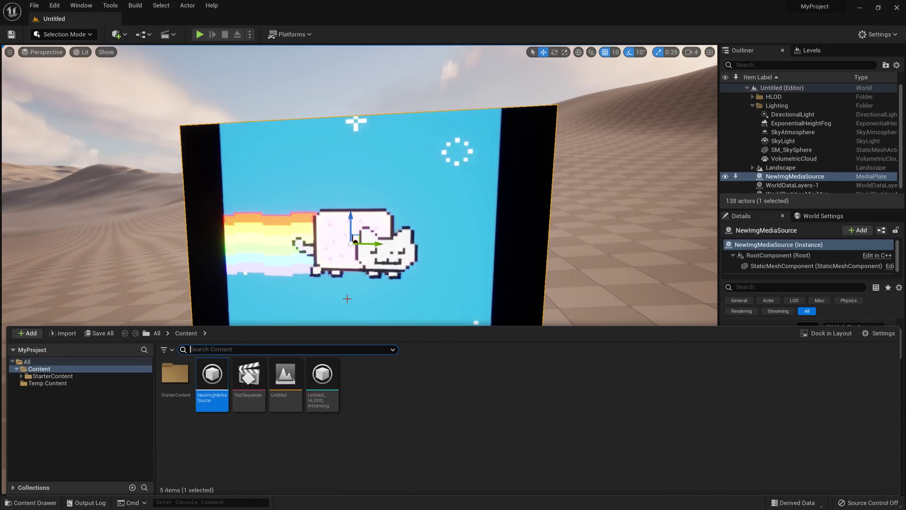
{"action": "mouse_move", "coordinate": [212, 394]}
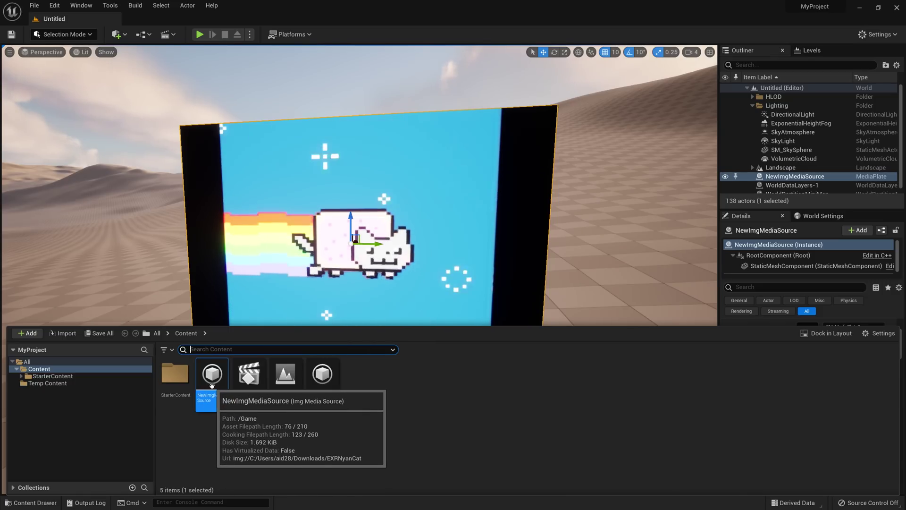
{"action": "mouse_move", "coordinate": [303, 283]}
{"action": "right_mouse_down"}
{"action": "mouse_move", "coordinate": [278, 313]}
{"action": "mouse_move", "coordinate": [288, 284]}
{"action": "right_mouse_up"}
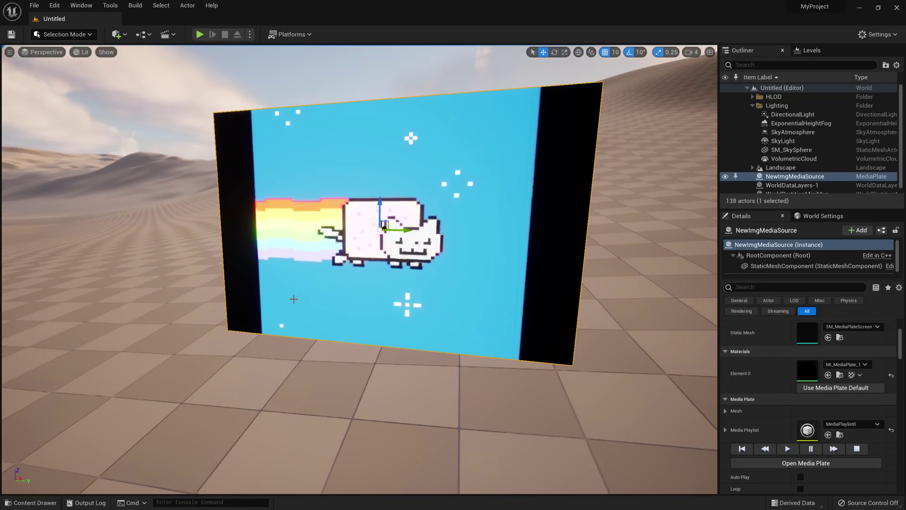
{"action": "right_click_drag", "start_coordinate": [294, 299], "coordinate": [263, 279]}
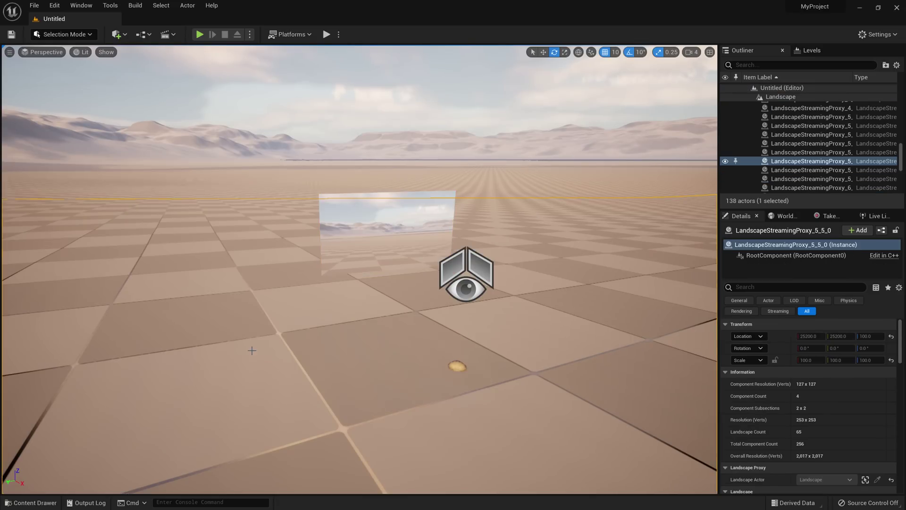
Step: Examine the nDisplay screen and its view point in the level, and select the nDisplayConfig actor
{"action": "left_click", "coordinate": [252, 347]}
{"action": "right_click_drag", "start_coordinate": [331, 344], "coordinate": [320, 344]}
{"action": "key", "text": "d"}
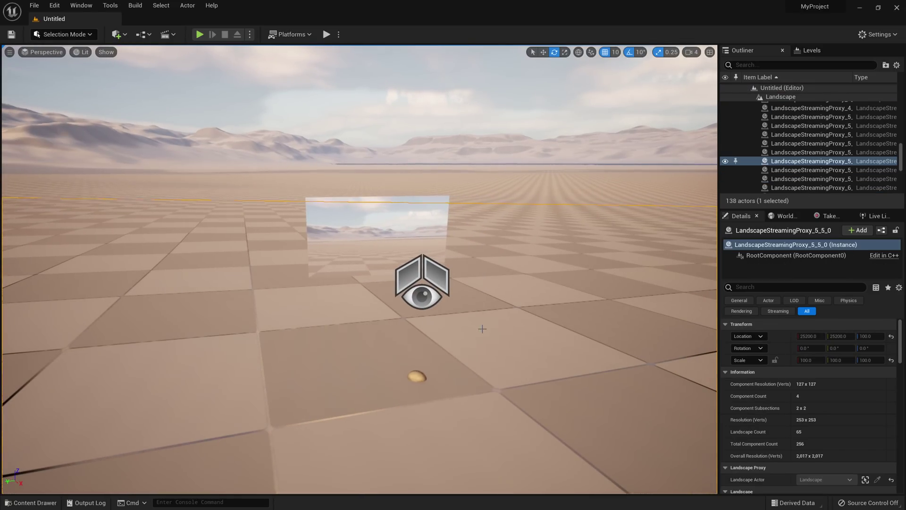
{"action": "right_click_drag", "start_coordinate": [479, 283], "coordinate": [492, 284]}
{"action": "key", "text": "w"}
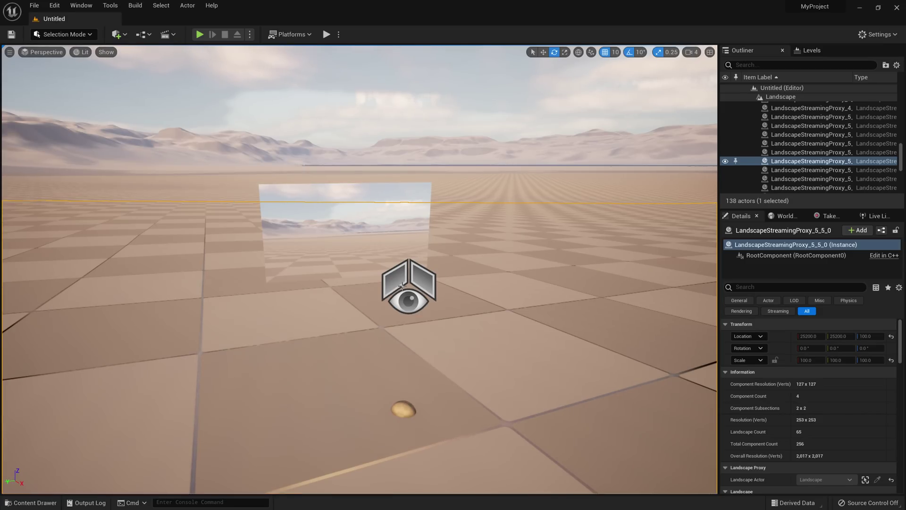
{"action": "left_click", "coordinate": [401, 285]}
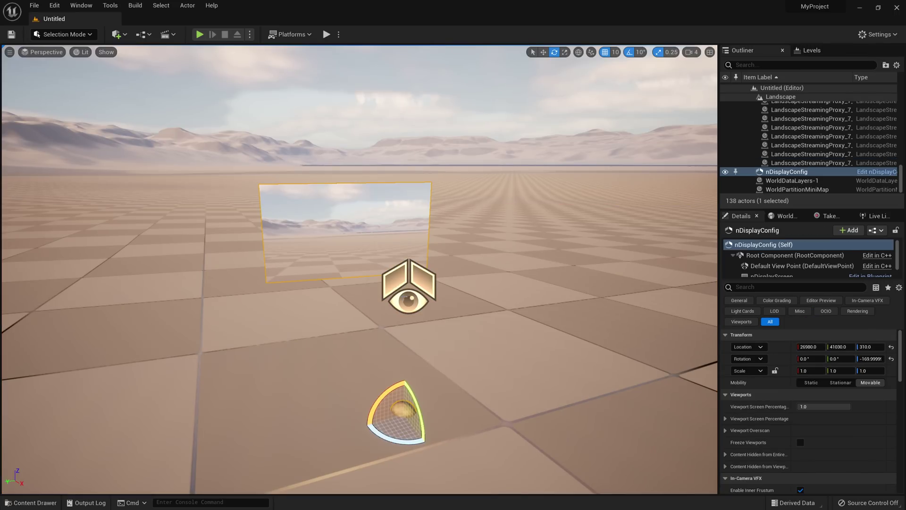
Step: Search the project's plugins for "ndispl" to check the nDisplay plugins, and close the plugin browser
{"action": "left_click", "coordinate": [878, 34]}
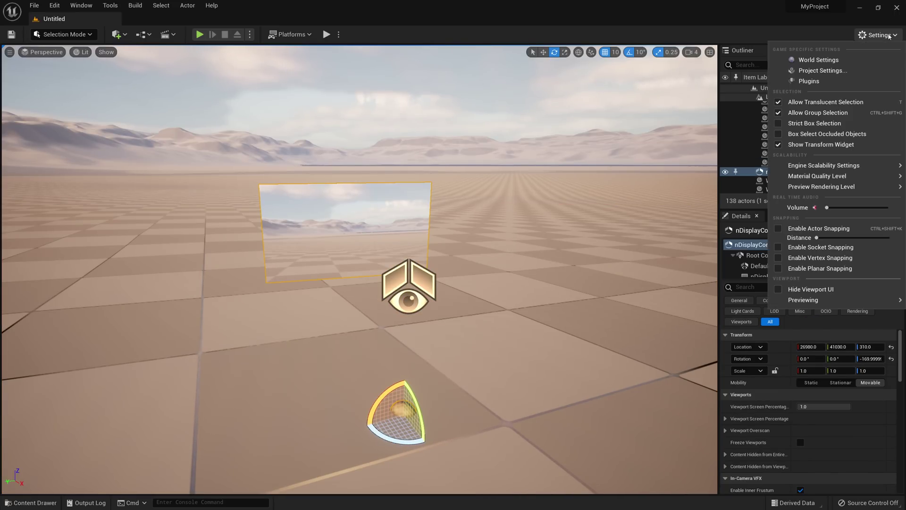
{"action": "left_click", "coordinate": [802, 71]}
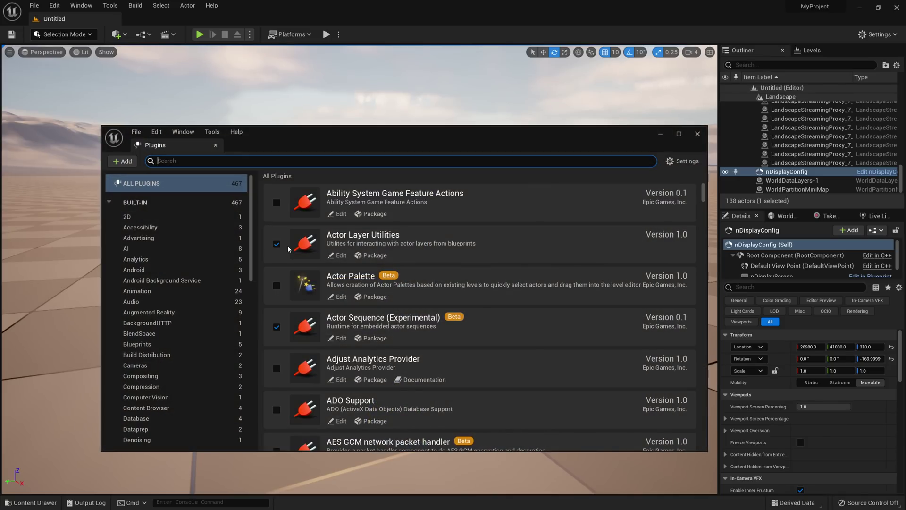
{"action": "type", "text": "ndispl"}
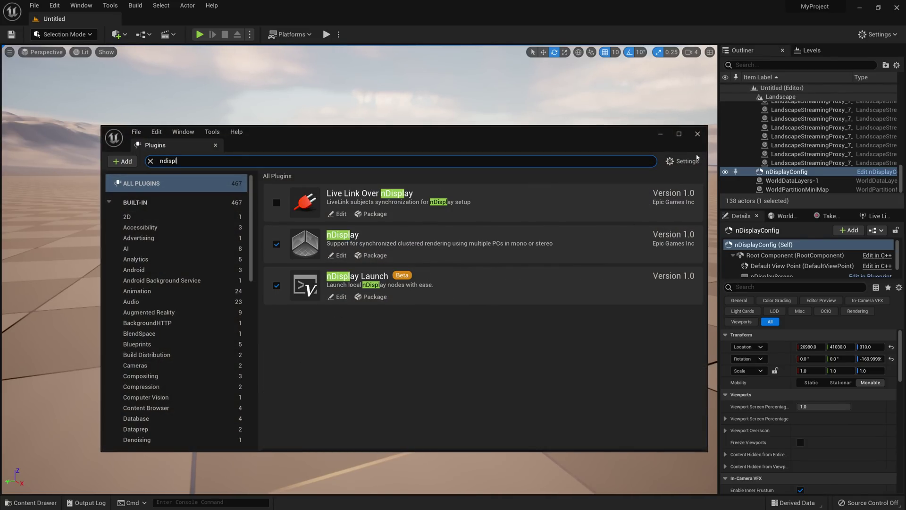
{"action": "left_click", "coordinate": [697, 133]}
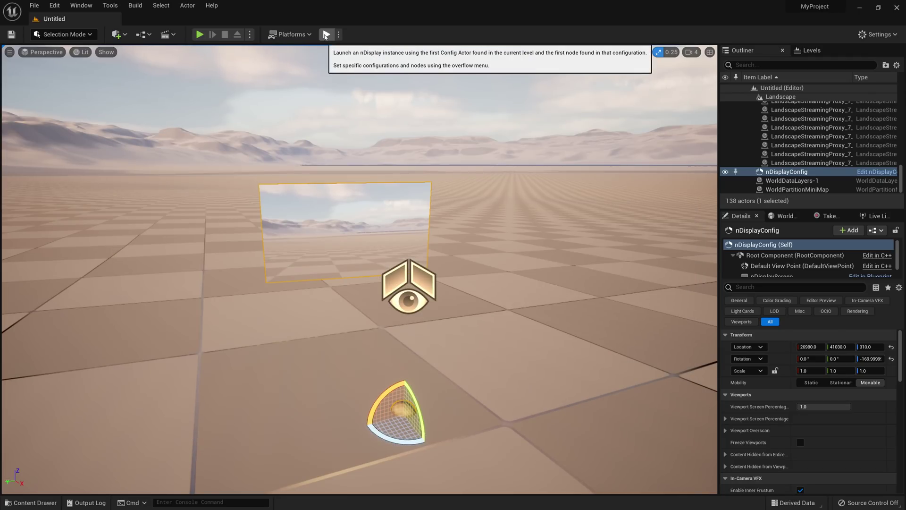
Step: Review the nDisplay launch options, then test-launch an nDisplay instance of nDisplayConfig and terminate it
{"action": "left_click", "coordinate": [339, 35]}
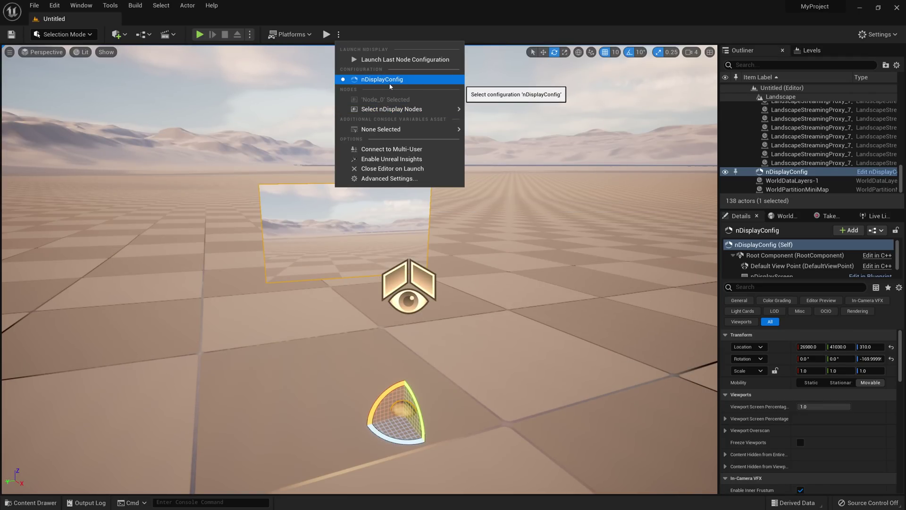
{"action": "mouse_move", "coordinate": [456, 112]}
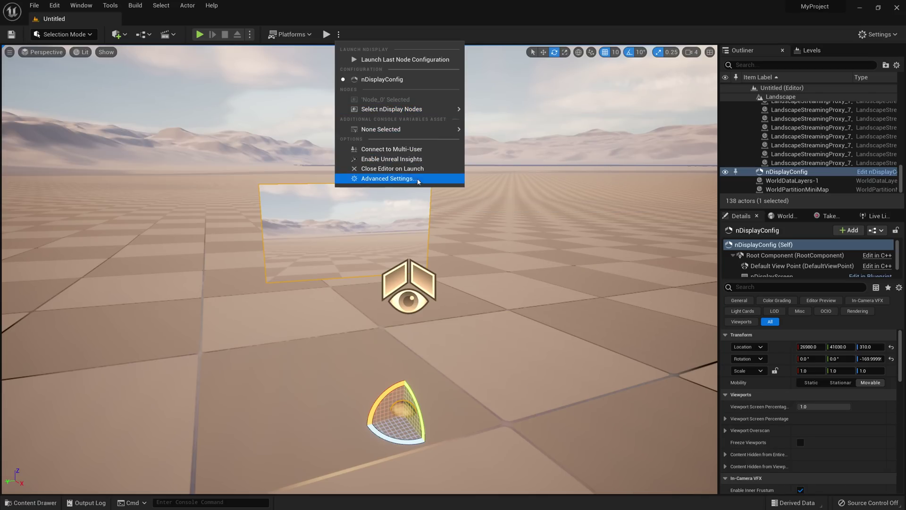
{"action": "left_click", "coordinate": [326, 34]}
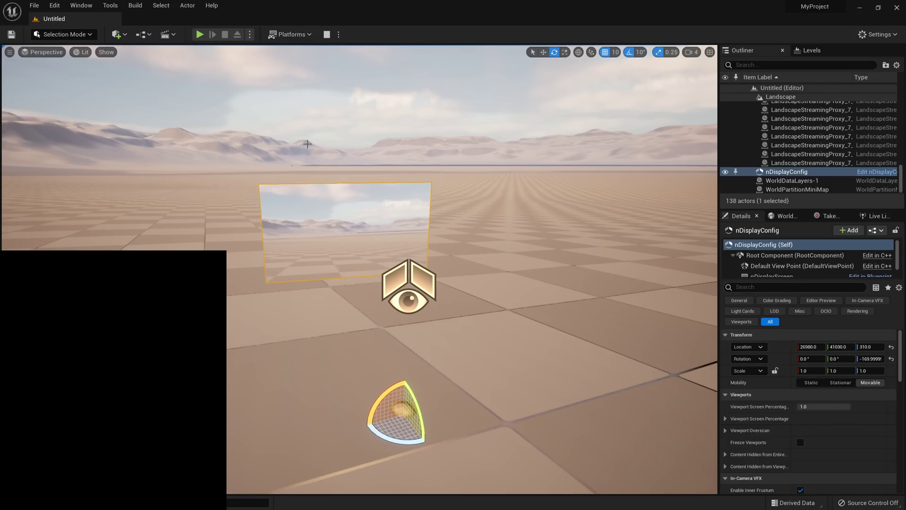
{"action": "left_click", "coordinate": [327, 36]}
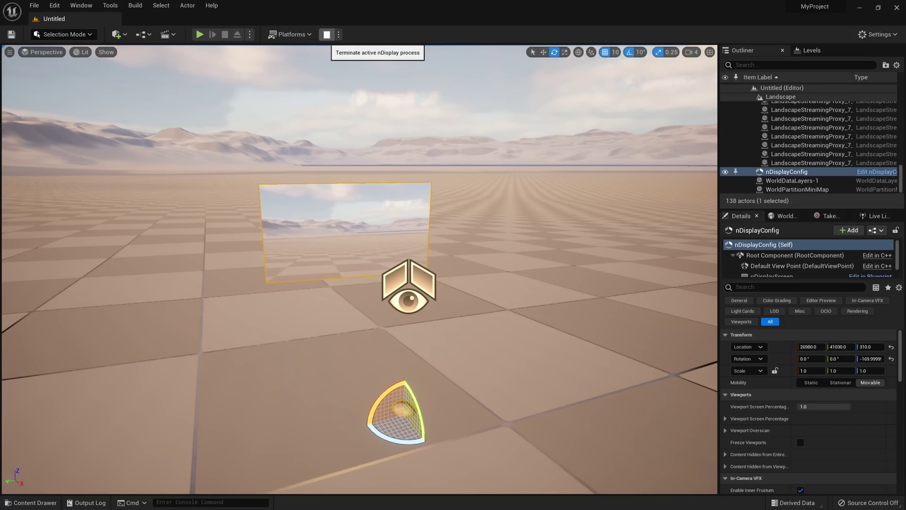
{"action": "left_click", "coordinate": [327, 35]}
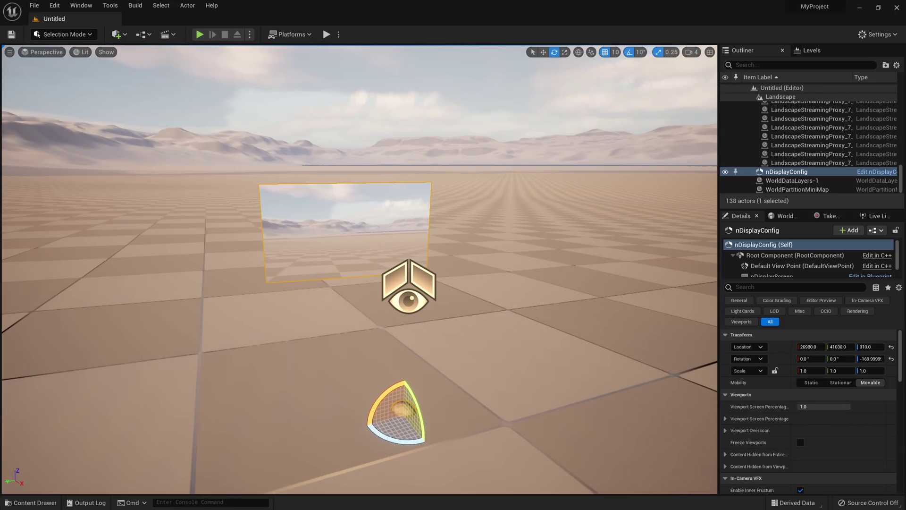
Step: Open the Rendering section of the project settings
{"action": "key", "text": "d"}
{"action": "right_click_drag", "start_coordinate": [298, 420], "coordinate": [229, 429]}
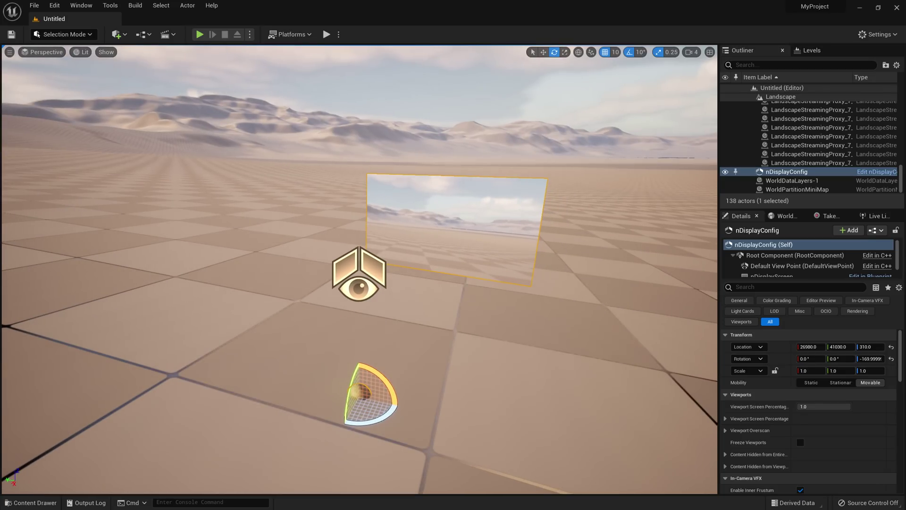
{"action": "left_click", "coordinate": [877, 34]}
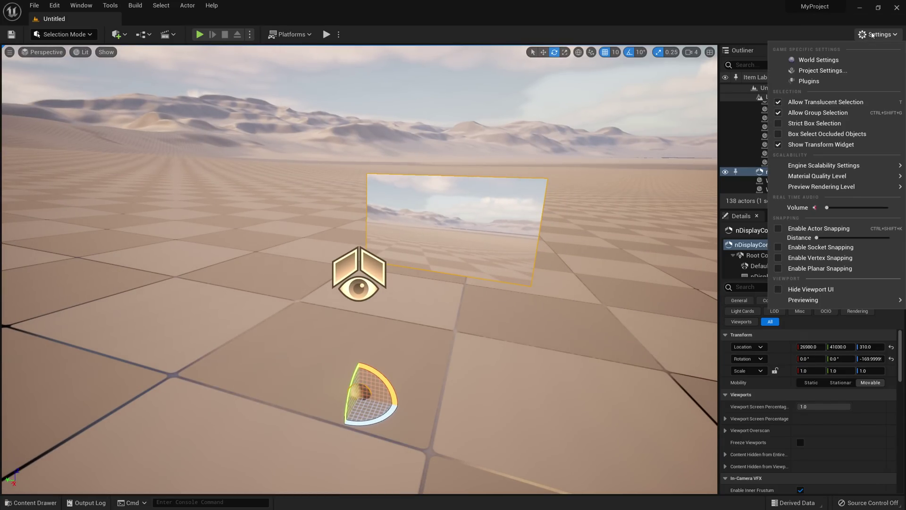
{"action": "left_click", "coordinate": [833, 70]}
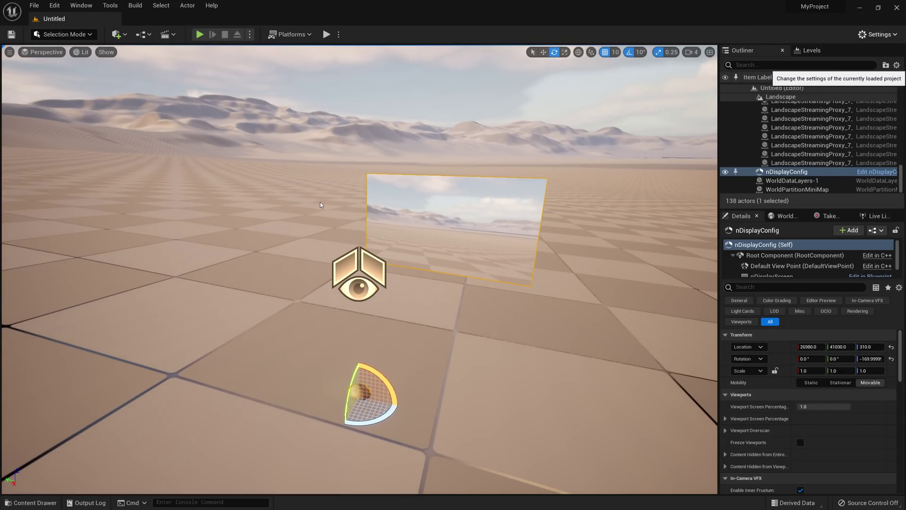
{"action": "scroll", "coordinate": [128, 371], "scroll_direction": "down", "scroll_amount": 4}
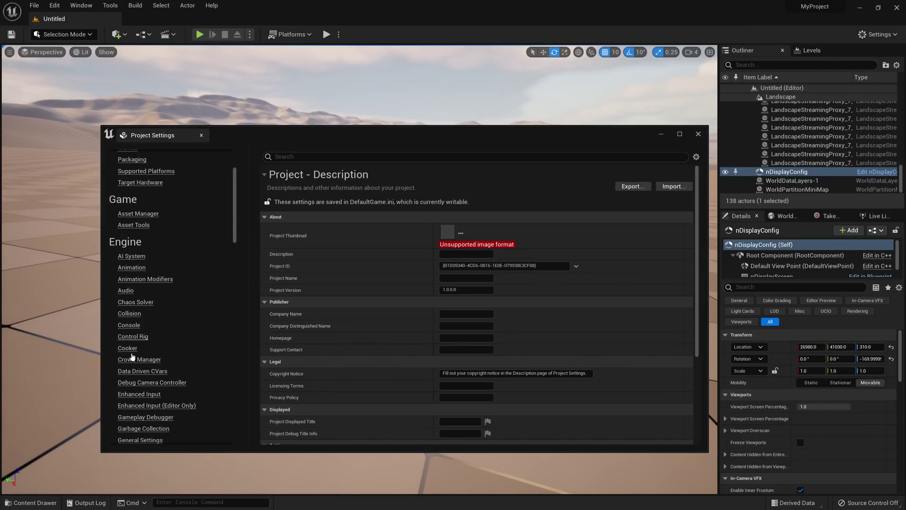
{"action": "scroll", "coordinate": [127, 371], "scroll_direction": "down", "scroll_amount": 5}
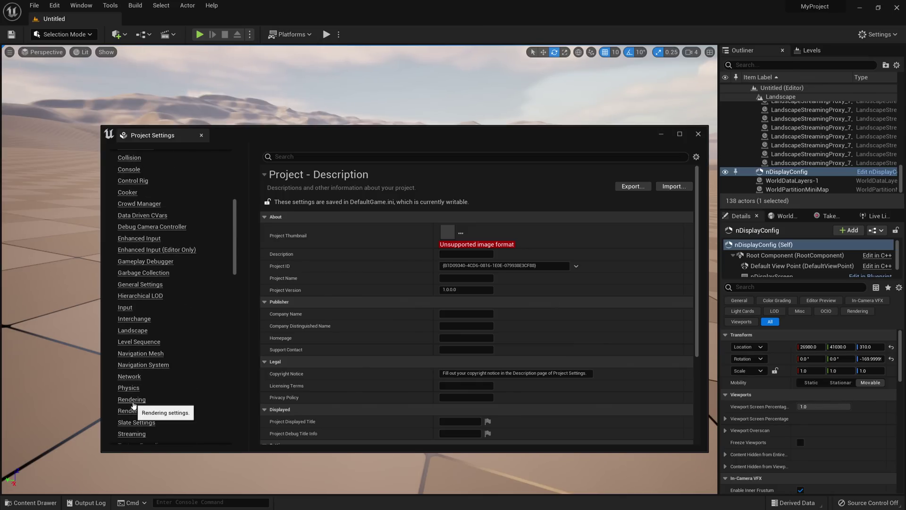
{"action": "left_click", "coordinate": [132, 399]}
Step: Look through the Rendering settings, search for "strat", and enable the experimental Strata materials
{"action": "scroll", "coordinate": [409, 305], "scroll_direction": "down", "scroll_amount": 5}
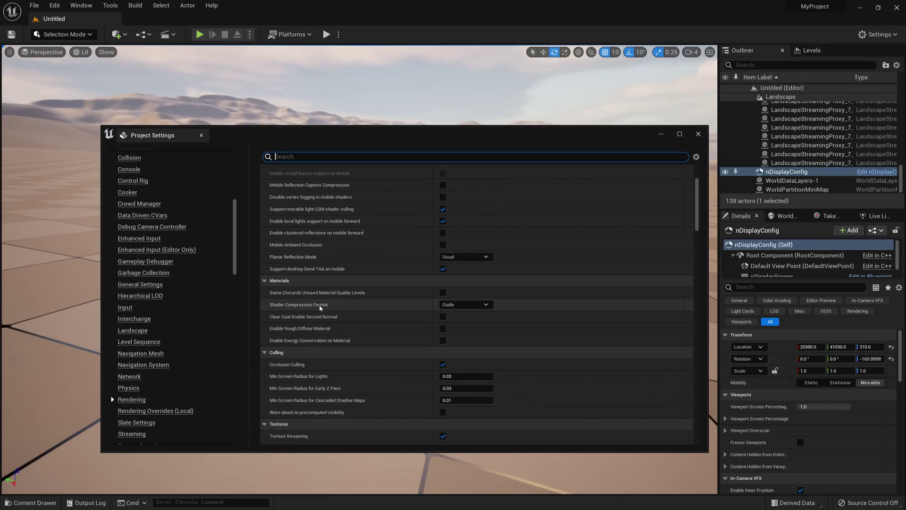
{"action": "scroll", "coordinate": [324, 305], "scroll_direction": "down", "scroll_amount": 6}
{"action": "scroll", "coordinate": [324, 305], "scroll_direction": "down", "scroll_amount": 8}
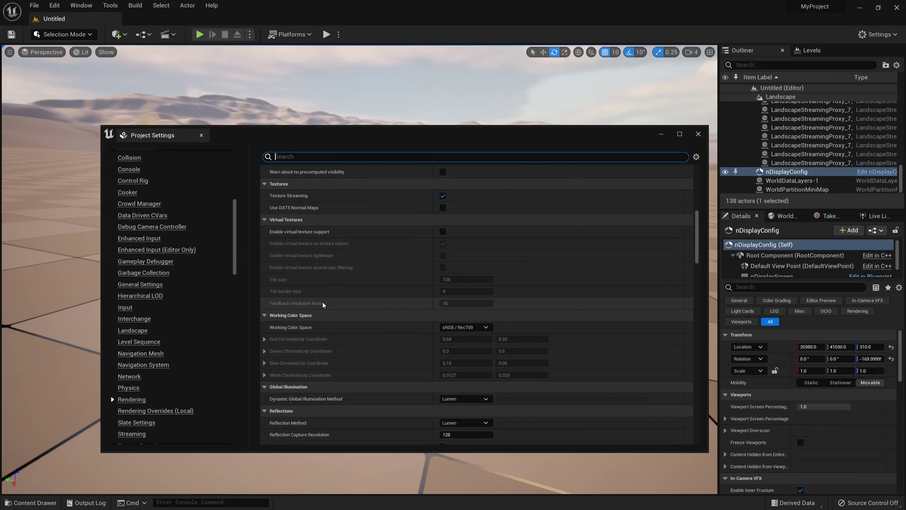
{"action": "scroll", "coordinate": [324, 305], "scroll_direction": "down", "scroll_amount": 2}
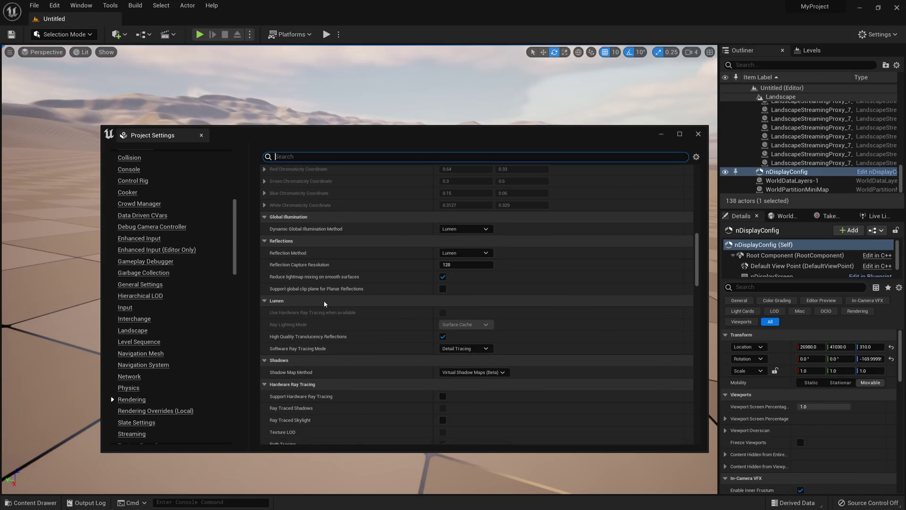
{"action": "scroll", "coordinate": [325, 304], "scroll_direction": "down", "scroll_amount": 2}
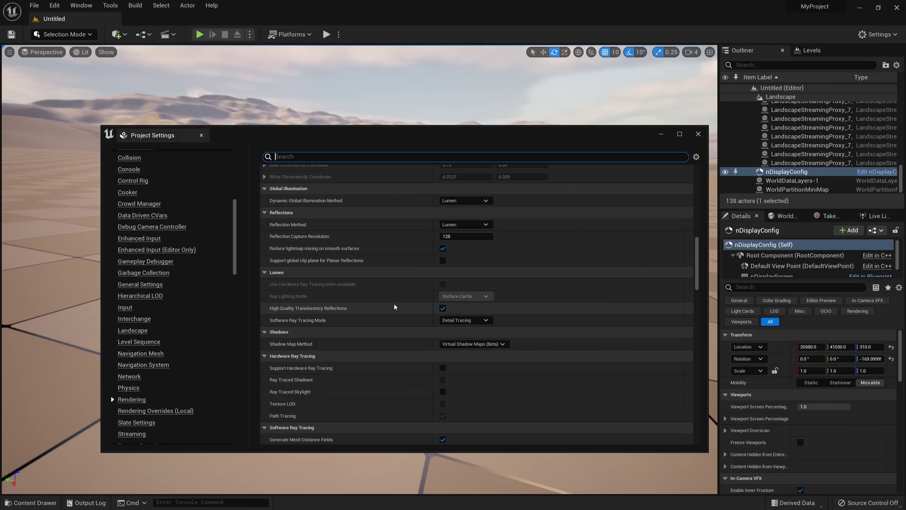
{"action": "scroll", "coordinate": [395, 307], "scroll_direction": "down", "scroll_amount": 2}
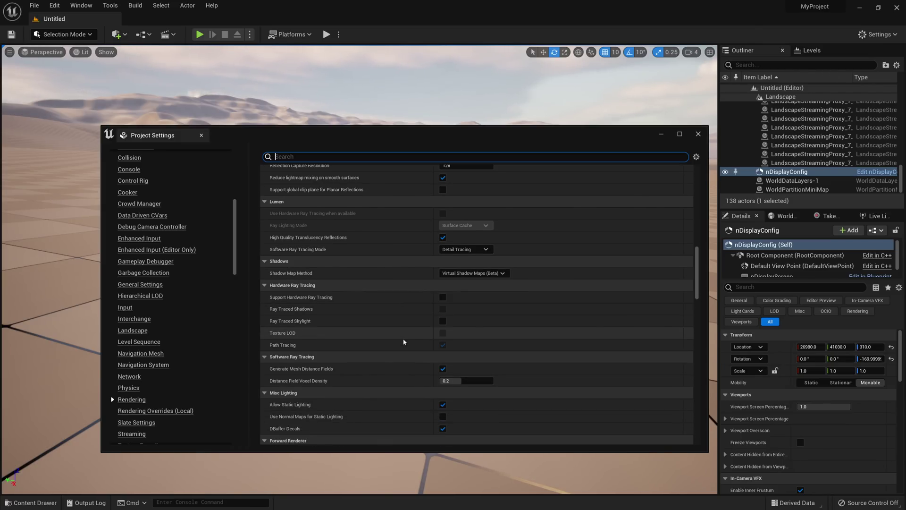
{"action": "scroll", "coordinate": [407, 341], "scroll_direction": "down", "scroll_amount": 10}
{"action": "scroll", "coordinate": [406, 330], "scroll_direction": "down", "scroll_amount": 15}
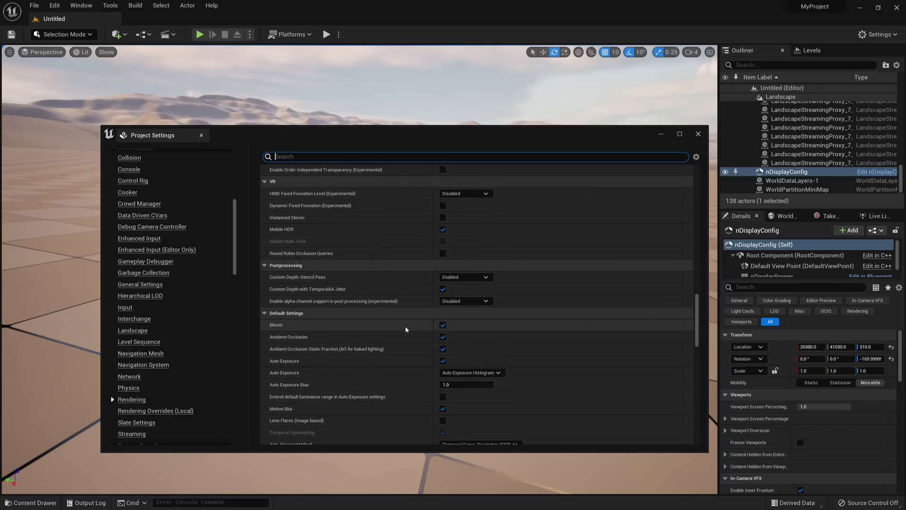
{"action": "scroll", "coordinate": [406, 330], "scroll_direction": "down", "scroll_amount": 8}
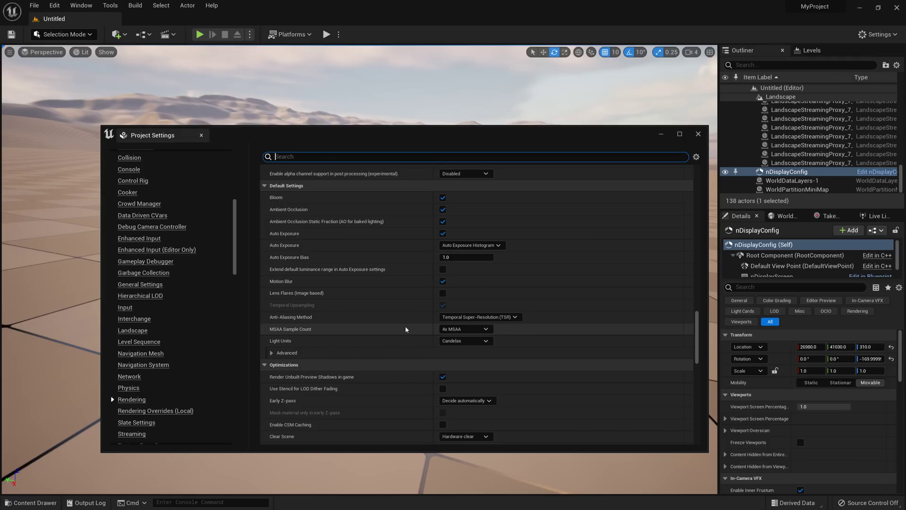
{"action": "scroll", "coordinate": [406, 329], "scroll_direction": "down", "scroll_amount": 12}
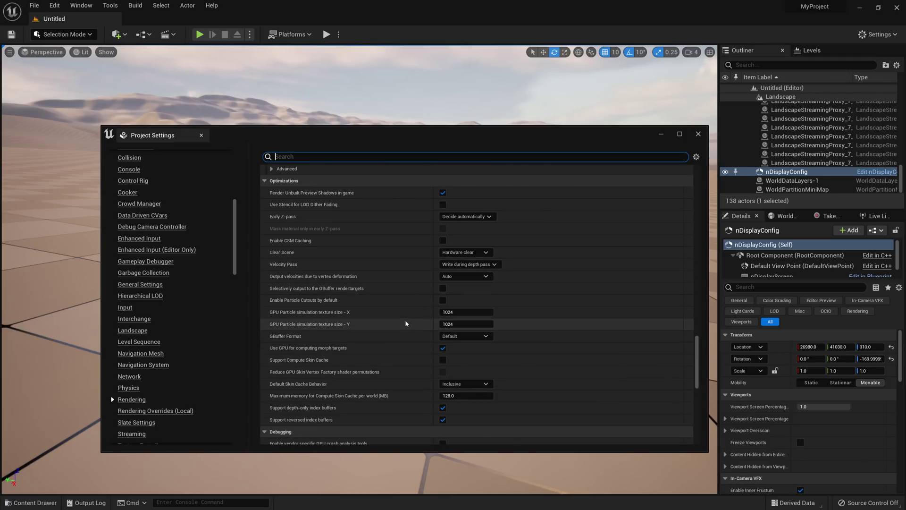
{"action": "type", "text": "at"}
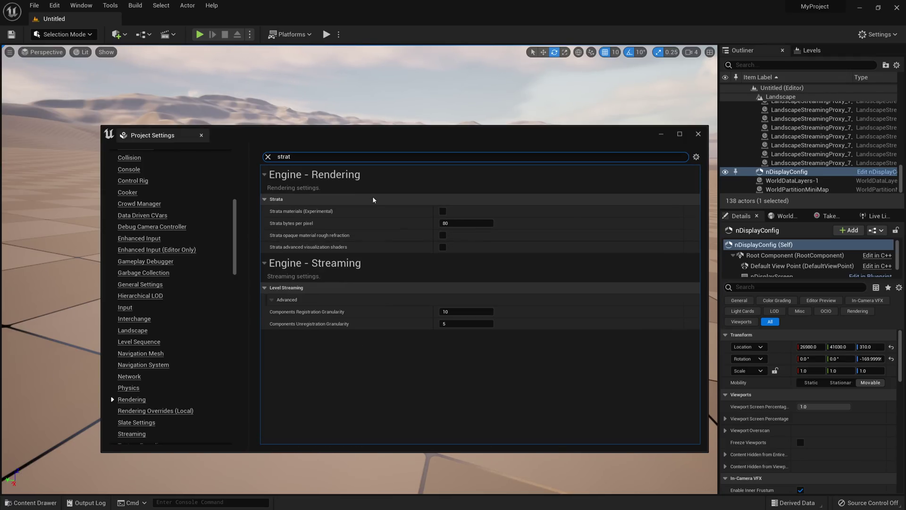
{"action": "left_click", "coordinate": [442, 211]}
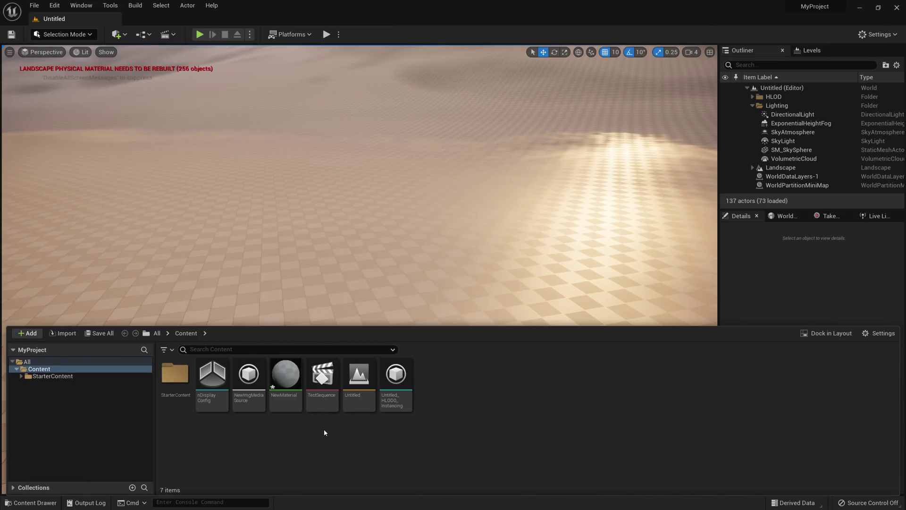
Step: Open NewMaterial and separate its overlapping Strata Legacy Conversion, constant and result nodes into a readable graph layout
{"action": "double_click", "coordinate": [285, 375]}
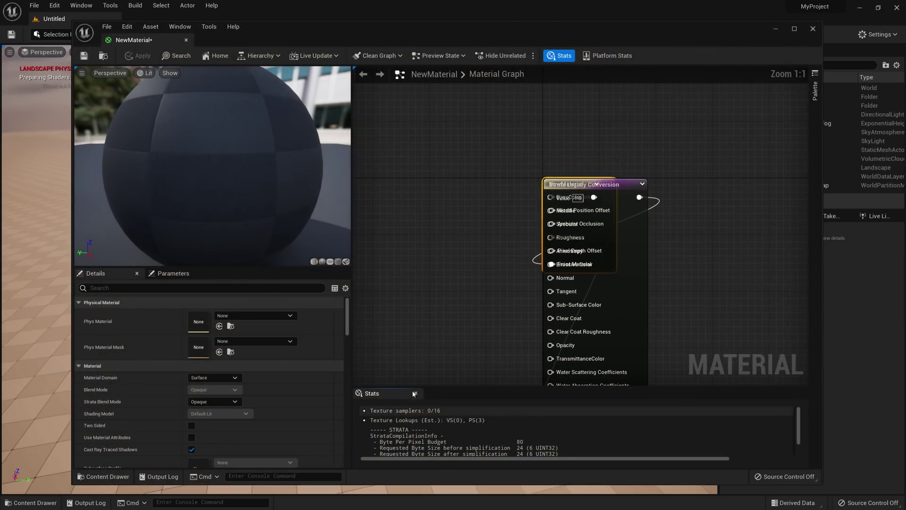
{"action": "left_click_drag", "start_coordinate": [622, 187], "coordinate": [471, 201]}
{"action": "right_click_drag", "start_coordinate": [527, 198], "coordinate": [625, 172]}
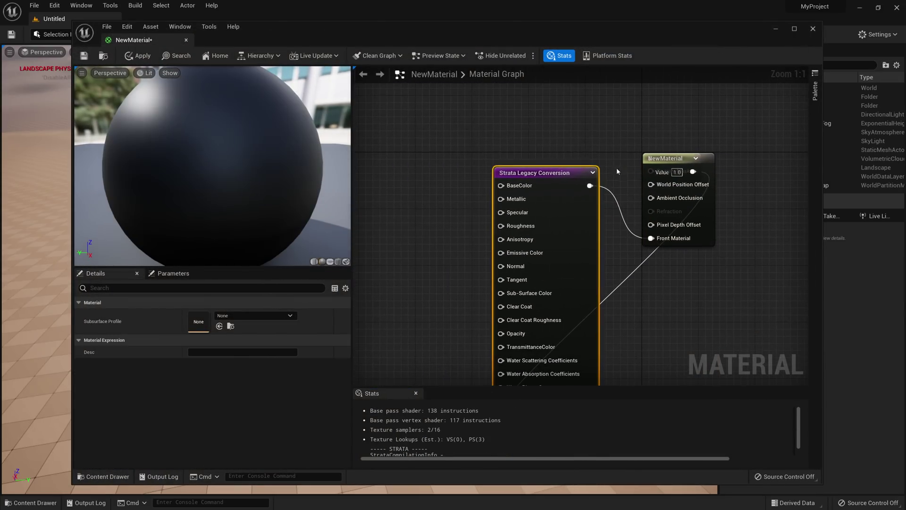
{"action": "left_click_drag", "start_coordinate": [686, 158], "coordinate": [761, 123]}
{"action": "left_click_drag", "start_coordinate": [645, 164], "coordinate": [369, 349]}
{"action": "right_click_drag", "start_coordinate": [373, 349], "coordinate": [381, 218]}
{"action": "left_click_drag", "start_coordinate": [397, 218], "coordinate": [458, 283]}
{"action": "right_click_drag", "start_coordinate": [520, 159], "coordinate": [465, 265]}
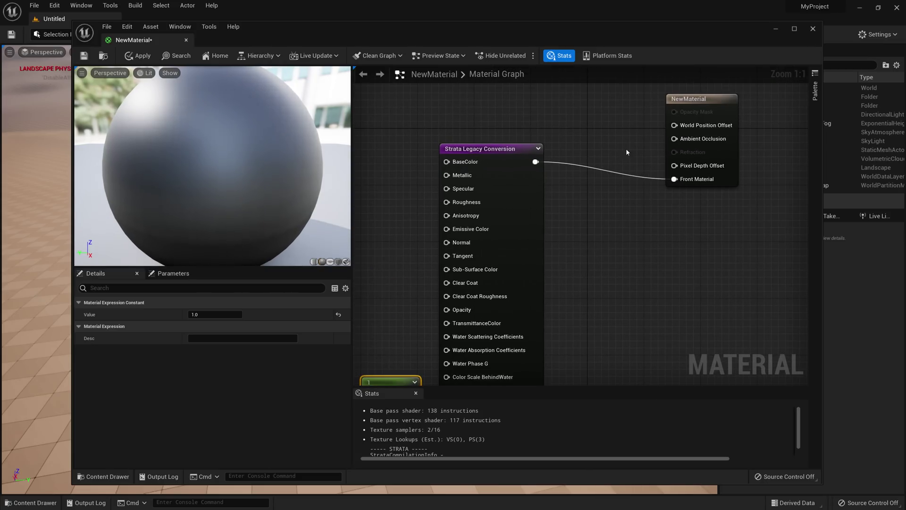
{"action": "left_click_drag", "start_coordinate": [699, 112], "coordinate": [741, 148]}
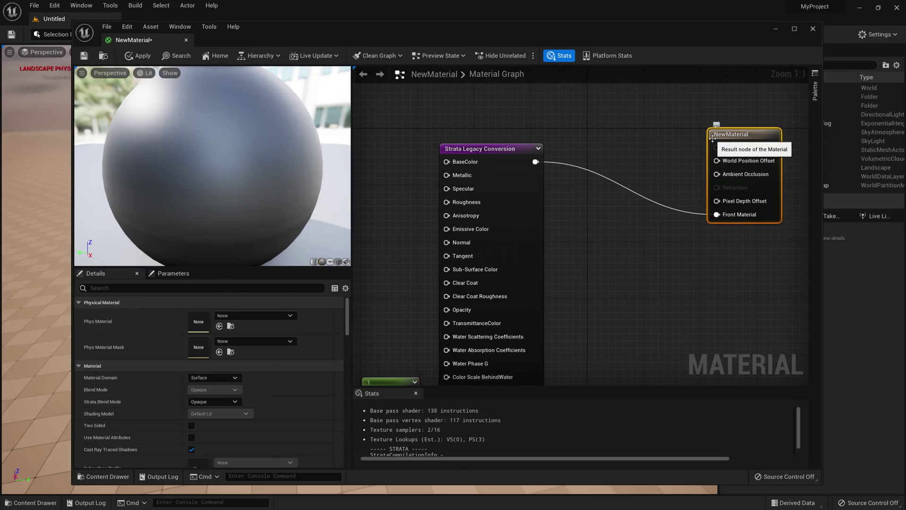
{"action": "right_click_drag", "start_coordinate": [644, 287], "coordinate": [653, 228]}
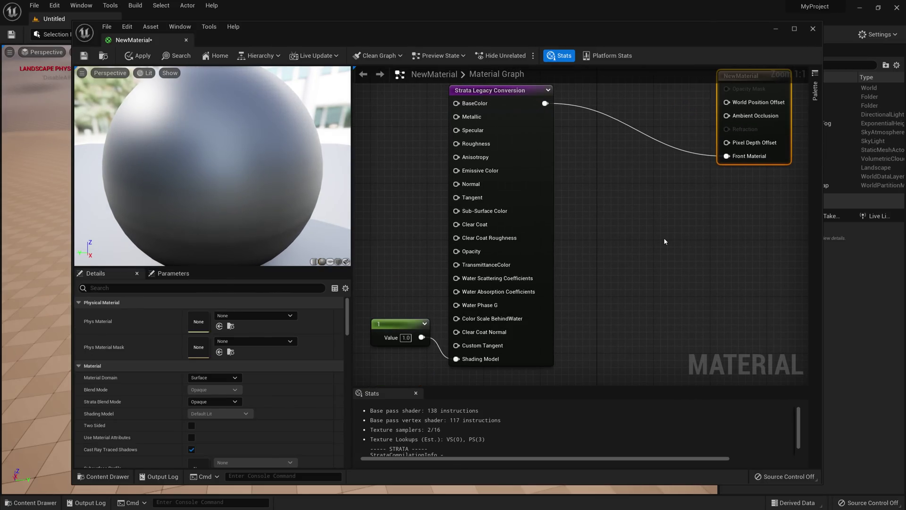
Step: Search the available material nodes for "STRATA" and add the SMF_Metal building block below the result node
{"action": "scroll", "coordinate": [658, 241], "scroll_direction": "down", "scroll_amount": 2}
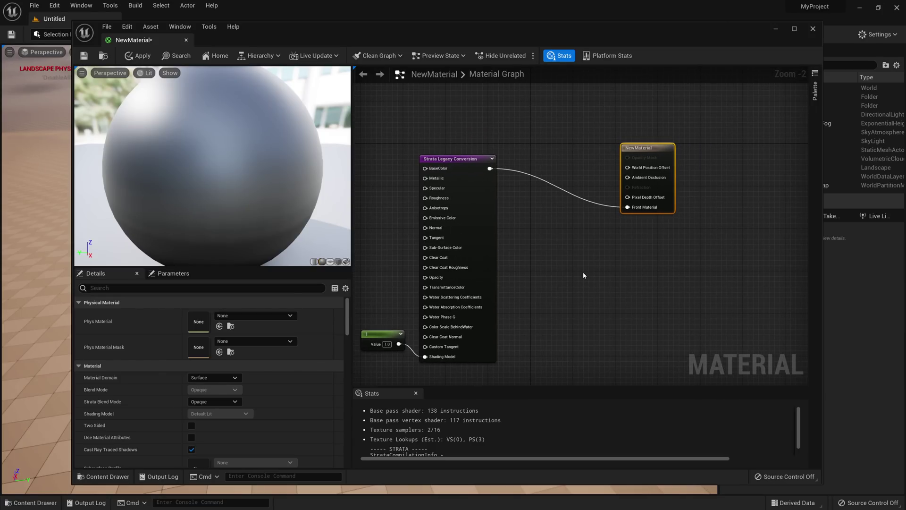
{"action": "right_click_drag", "start_coordinate": [583, 275], "coordinate": [596, 248]}
{"action": "right_click", "coordinate": [598, 227]}
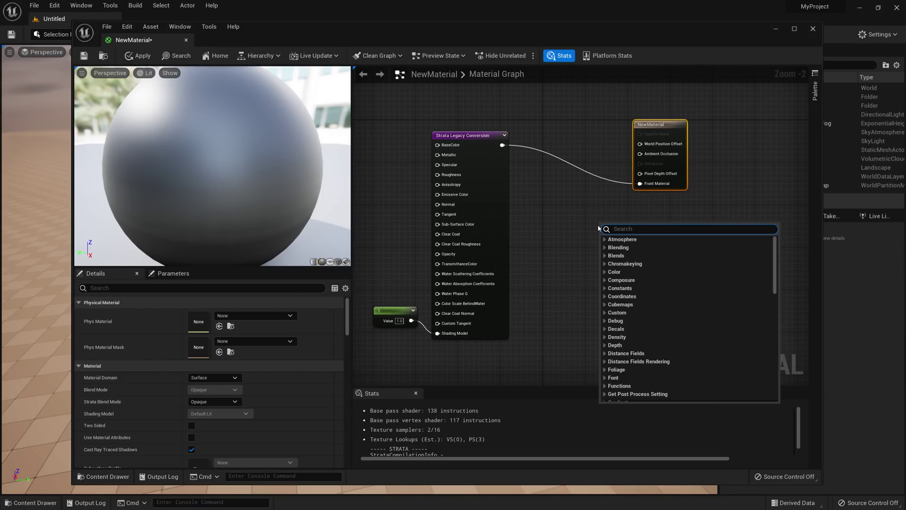
{"action": "type", "text": "STRAT"}
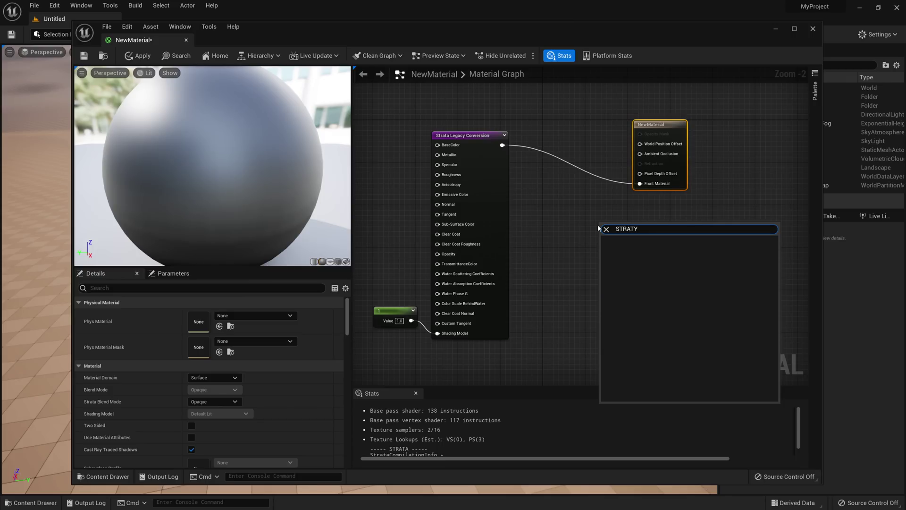
{"action": "type", "text": "A"}
{"action": "scroll", "coordinate": [720, 273], "scroll_direction": "up", "scroll_amount": 3}
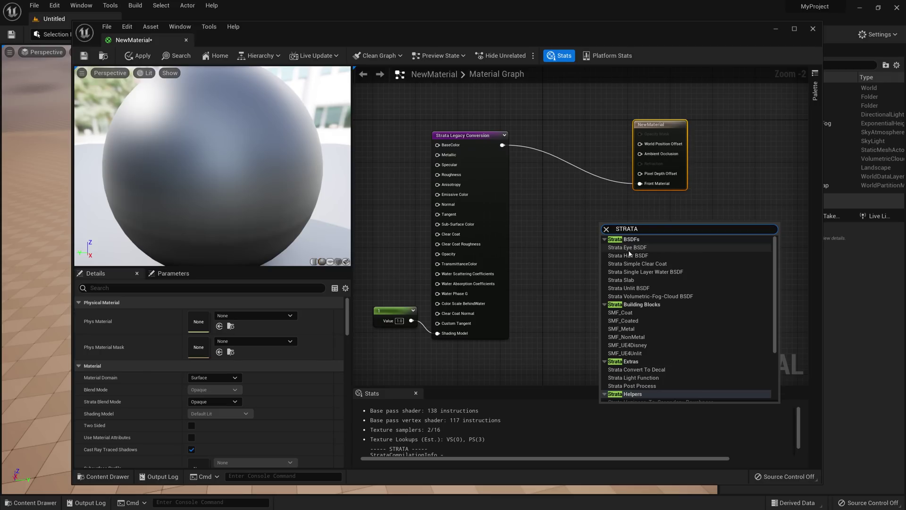
{"action": "left_click", "coordinate": [622, 329]}
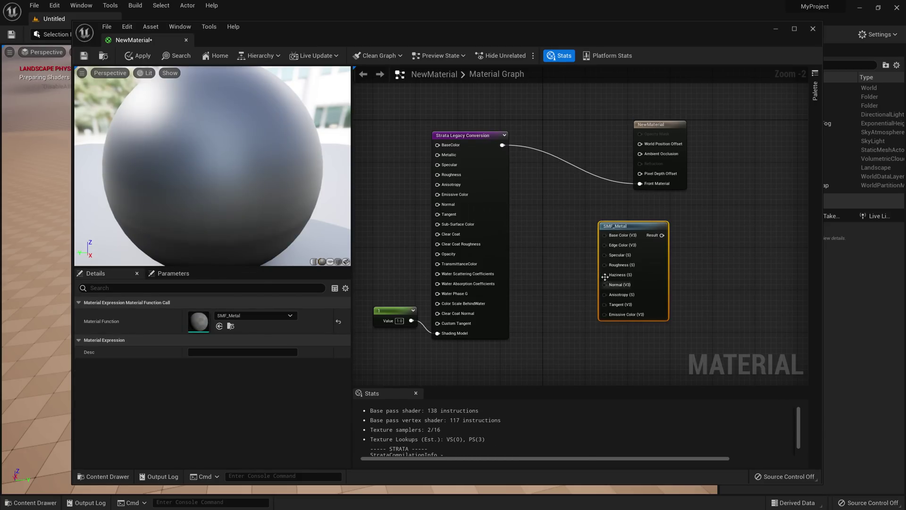
Step: Inspect the Strata Slab BSDF graph inside the SMF_Metal function, close it, and delete the SMF_Metal node from NewMaterial
{"action": "double_click", "coordinate": [660, 228]}
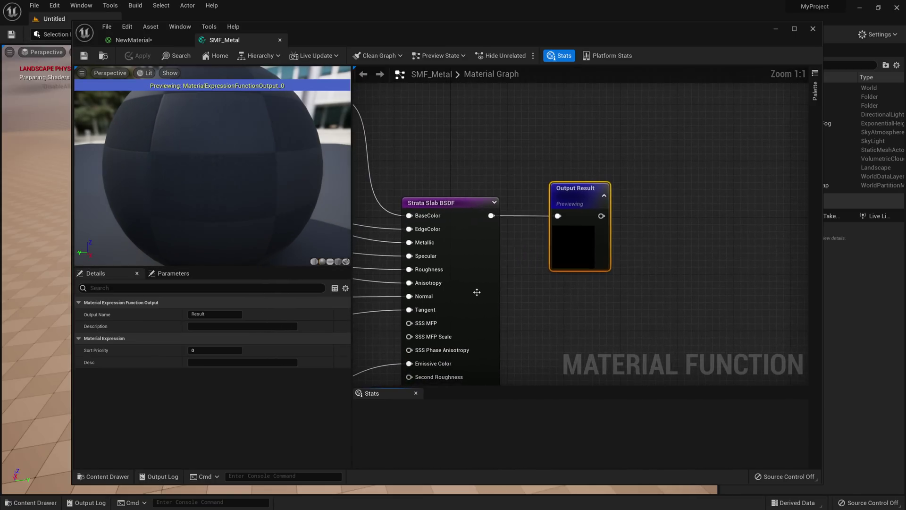
{"action": "scroll", "coordinate": [569, 304], "scroll_direction": "down", "scroll_amount": 6}
{"action": "right_click_drag", "start_coordinate": [561, 318], "coordinate": [567, 289]}
{"action": "scroll", "coordinate": [583, 269], "scroll_direction": "up", "scroll_amount": 6}
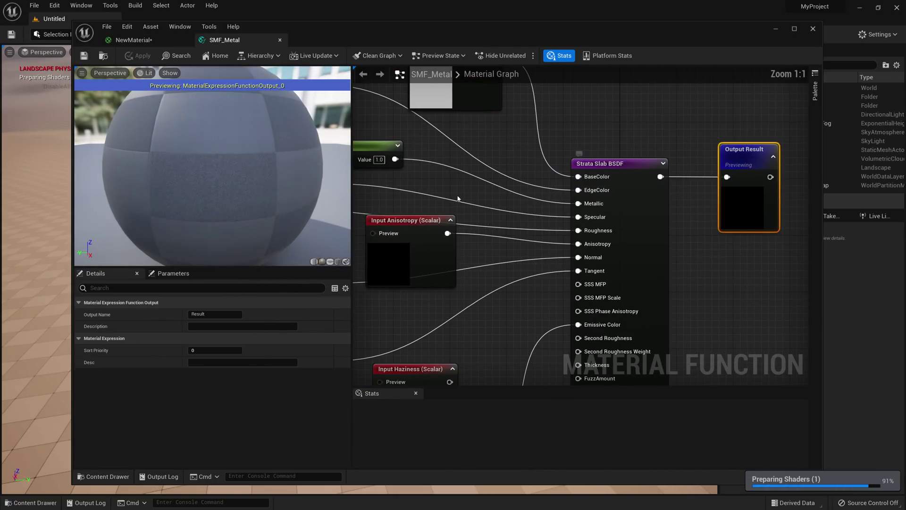
{"action": "left_click", "coordinate": [279, 39]}
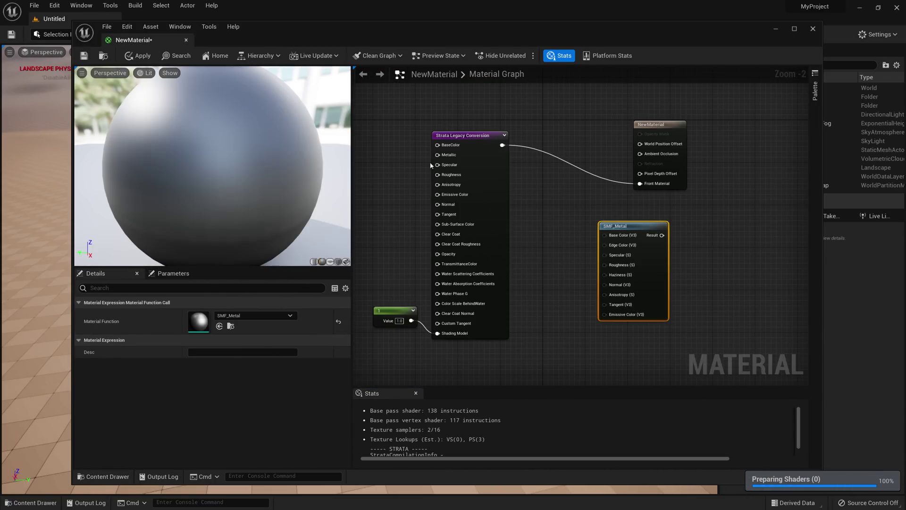
{"action": "key", "text": "Delete"}
Step: Add a Strata Slab node to NewMaterial, found with "BSDF", and connect its output to the Front Material input
{"action": "right_click", "coordinate": [641, 254]}
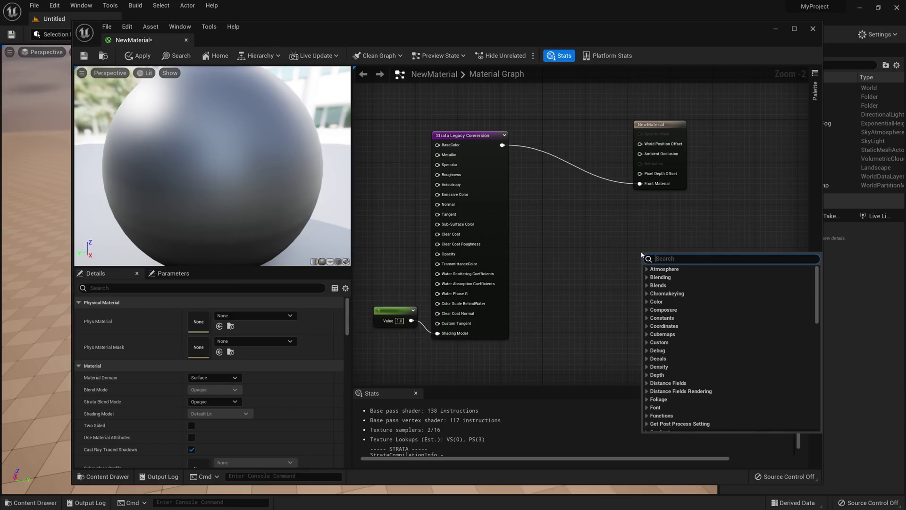
{"action": "type", "text": "BSDF"}
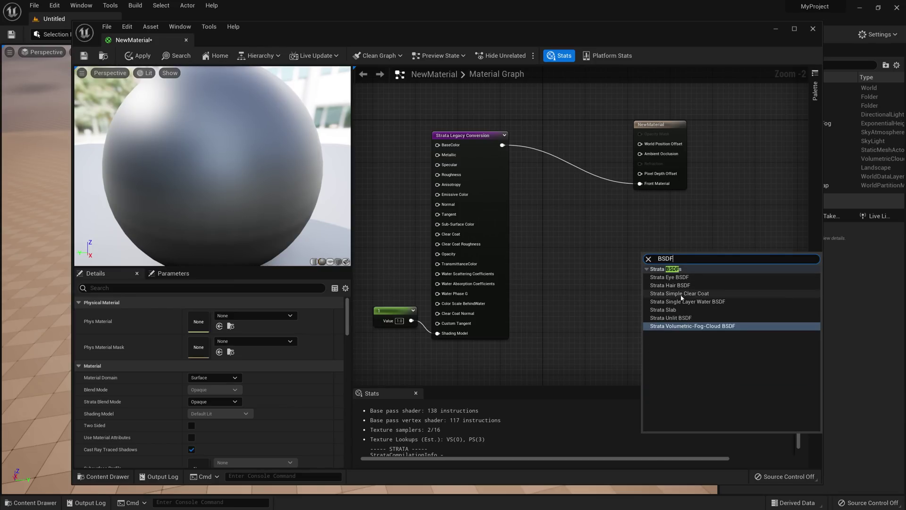
{"action": "left_click", "coordinate": [679, 308]}
{"action": "key", "text": "Home"}
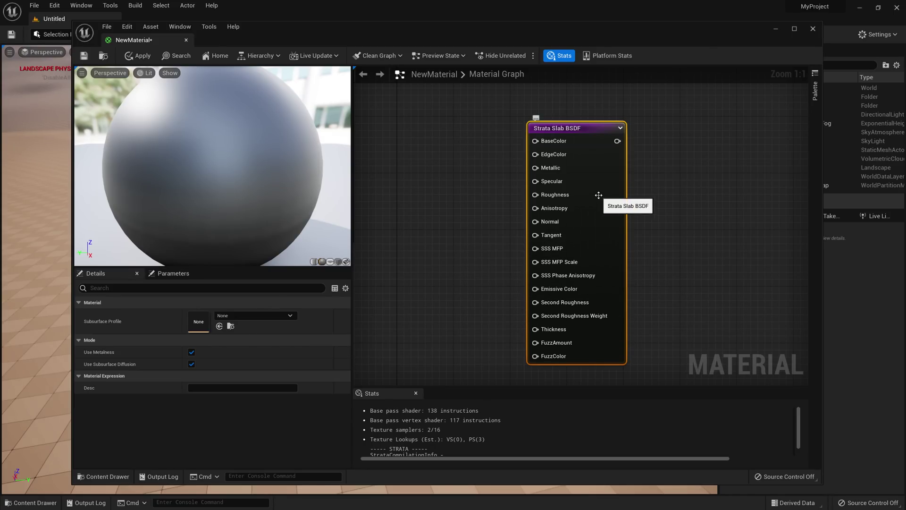
{"action": "right_click_drag", "start_coordinate": [594, 192], "coordinate": [597, 295]}
{"action": "left_click_drag", "start_coordinate": [591, 240], "coordinate": [464, 190]}
{"action": "right_click_drag", "start_coordinate": [501, 172], "coordinate": [516, 226]}
{"action": "left_click_drag", "start_coordinate": [506, 256], "coordinate": [548, 197]}
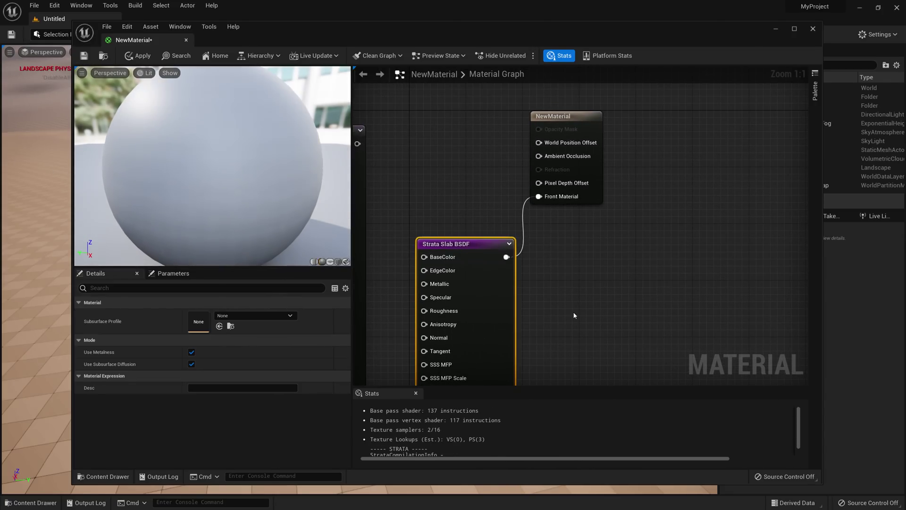
Step: Delete the Strata Legacy Conversion node and its constant node from the NewMaterial graph
{"action": "right_click_drag", "start_coordinate": [581, 314], "coordinate": [706, 248]}
{"action": "scroll", "coordinate": [706, 248], "scroll_direction": "down", "scroll_amount": 2}
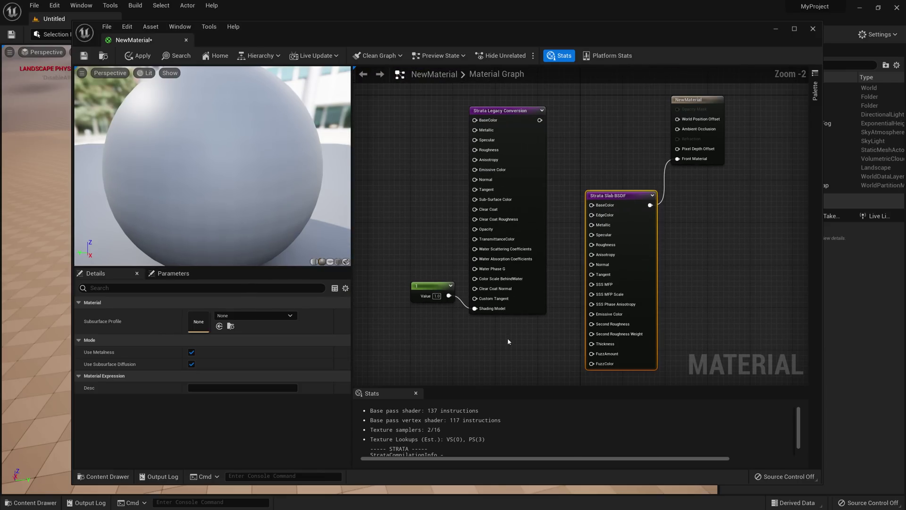
{"action": "left_click_drag", "start_coordinate": [508, 336], "coordinate": [414, 216]}
{"action": "key", "text": "Delete"}
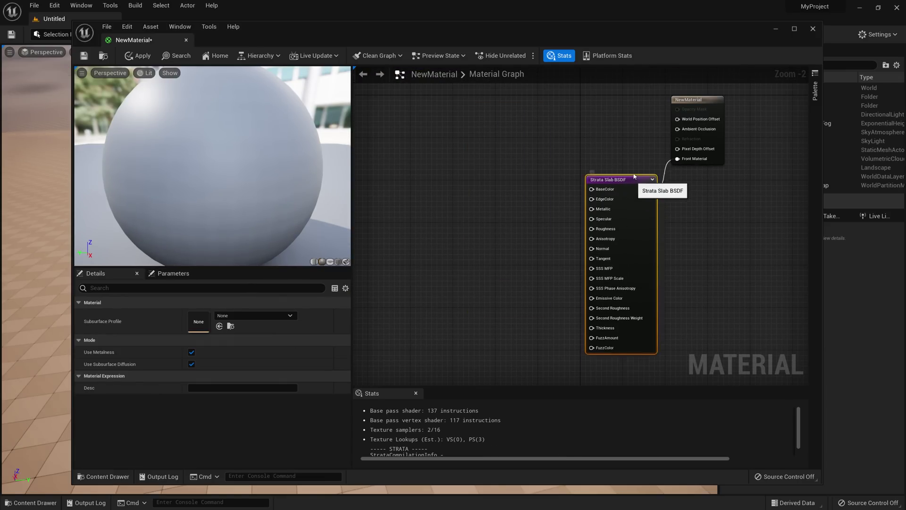